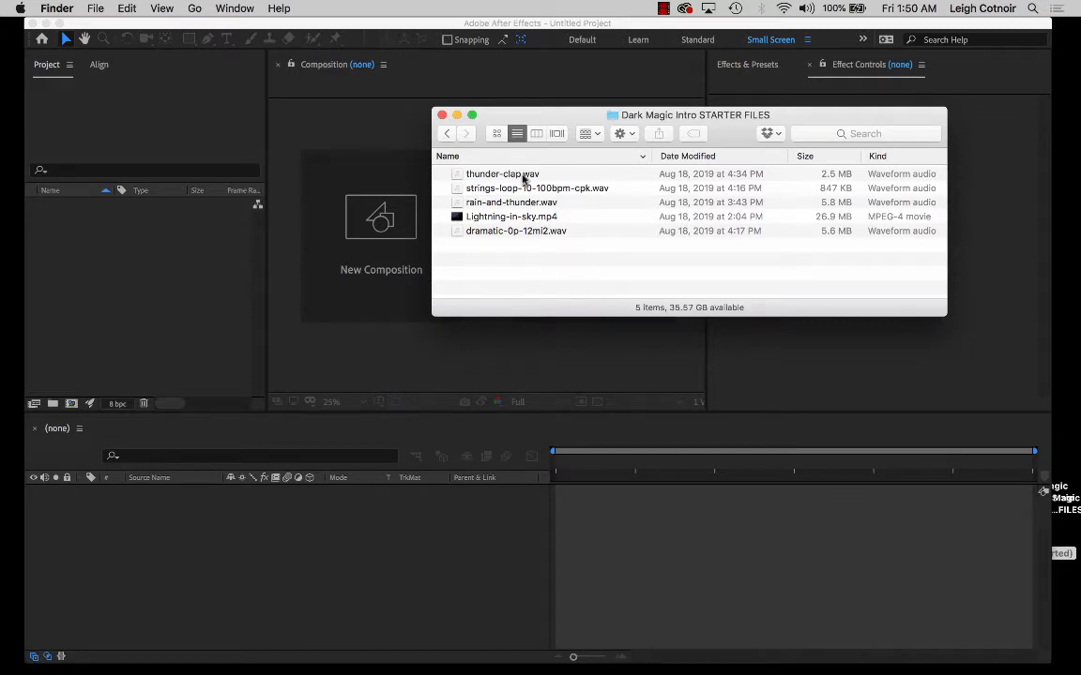
Preview the audio files thunder-clap.wav, strings-loop-10-100bpm-cpk.wav and rain-and-thunder.wav in the Dark Magic Intro STARTER FILES folder.
click(523, 178)
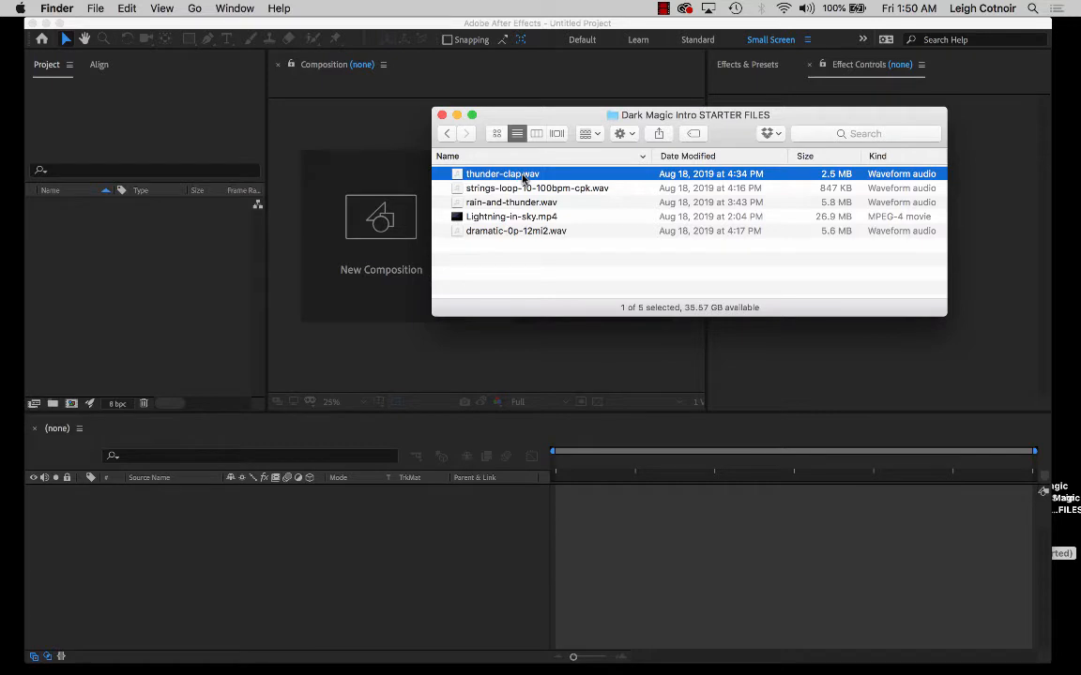
key(space)
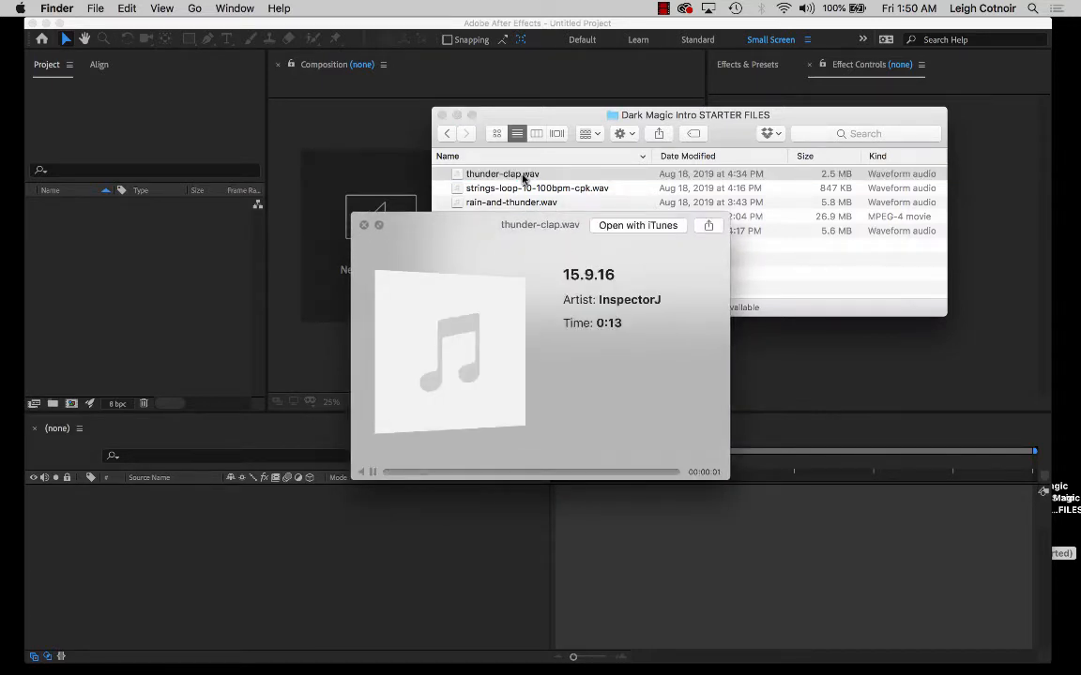
key(space)
click(514, 188)
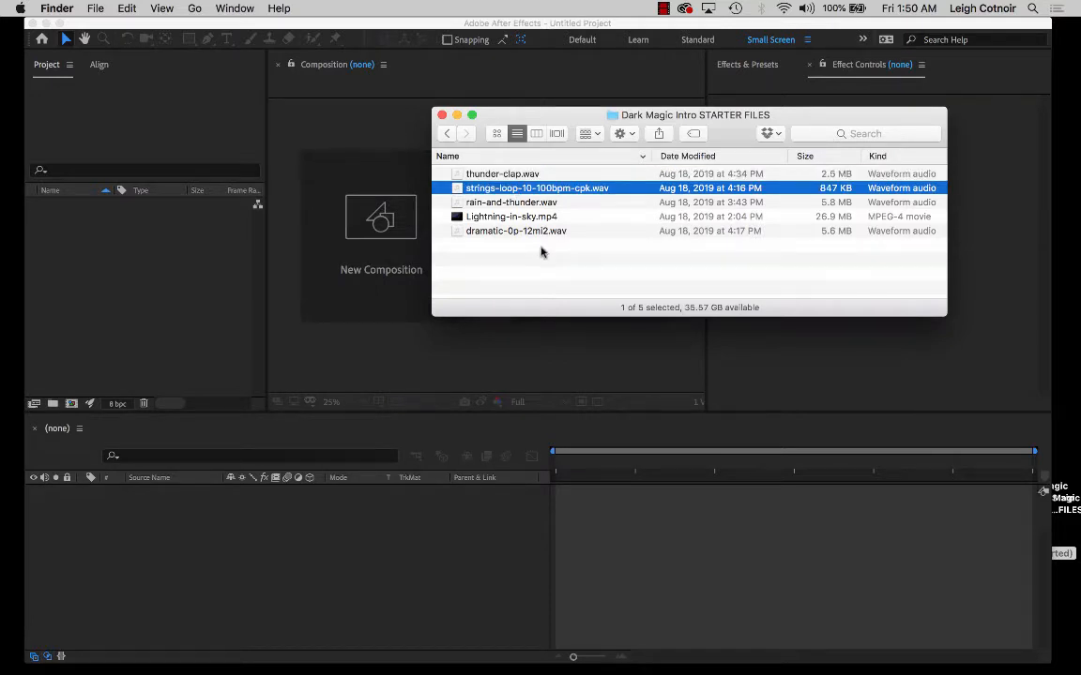
key(space)
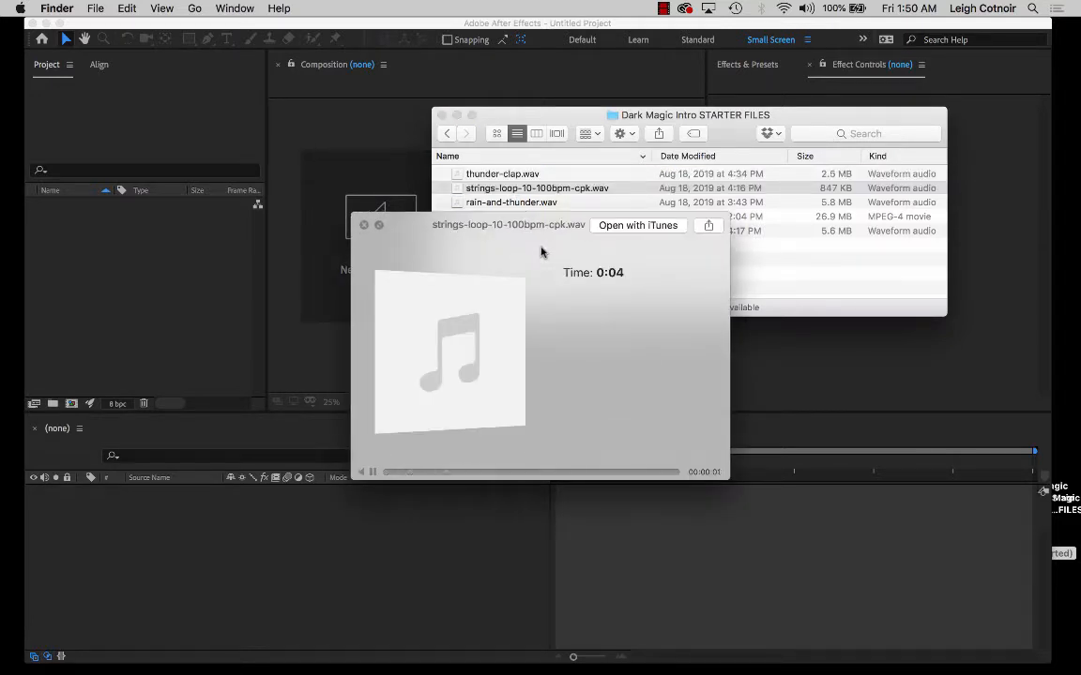
key(space)
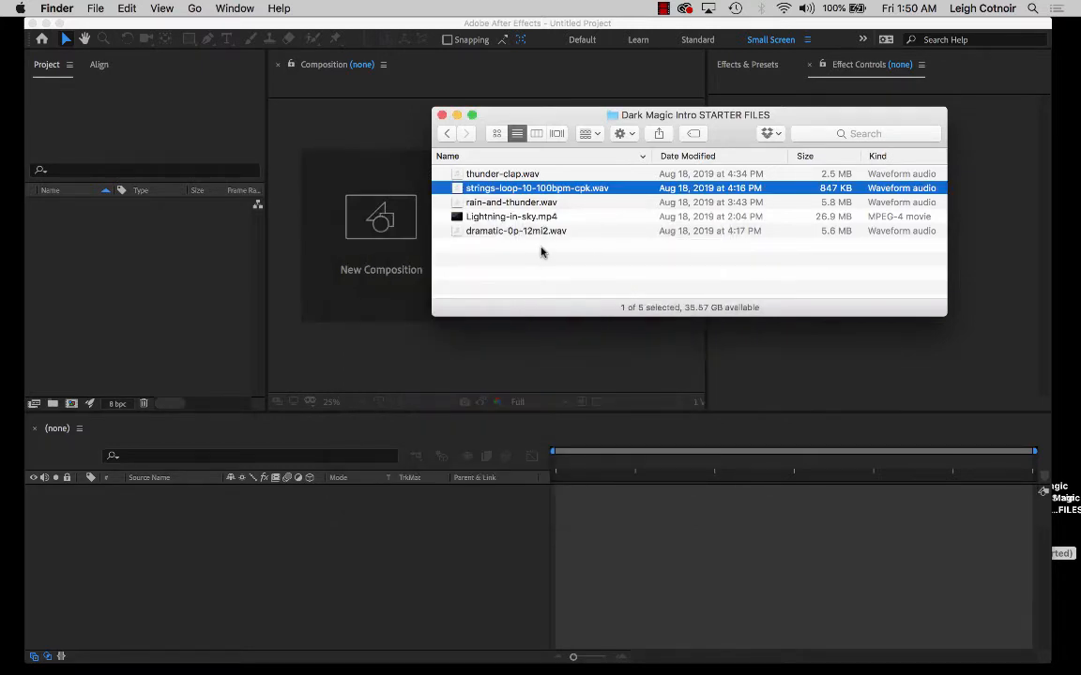
click(531, 205)
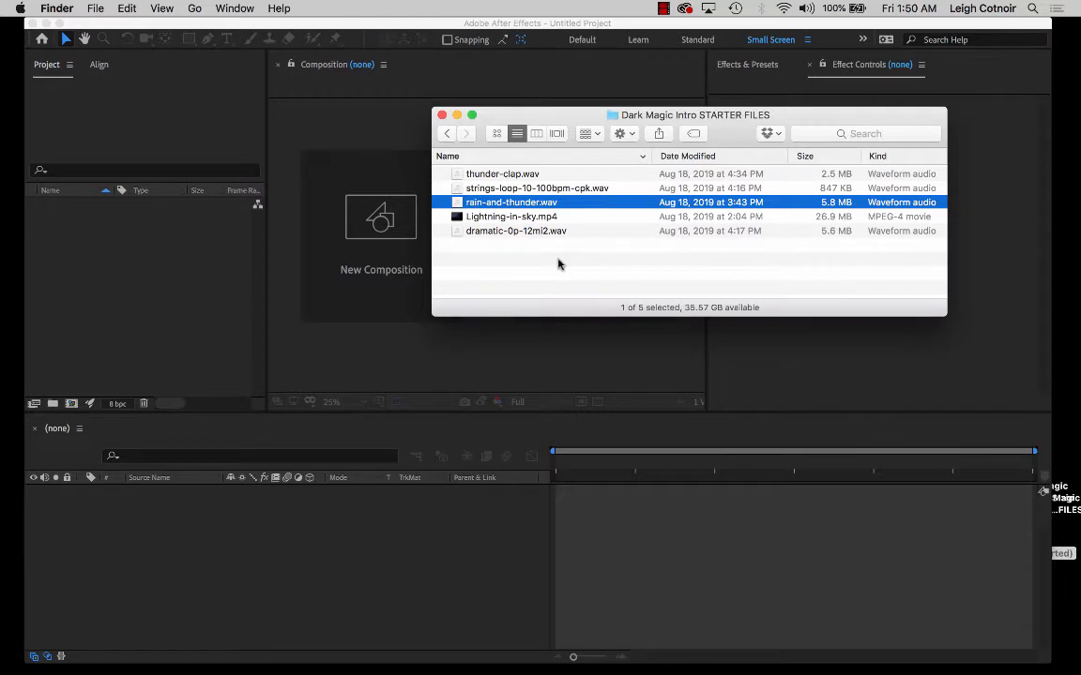
key(space)
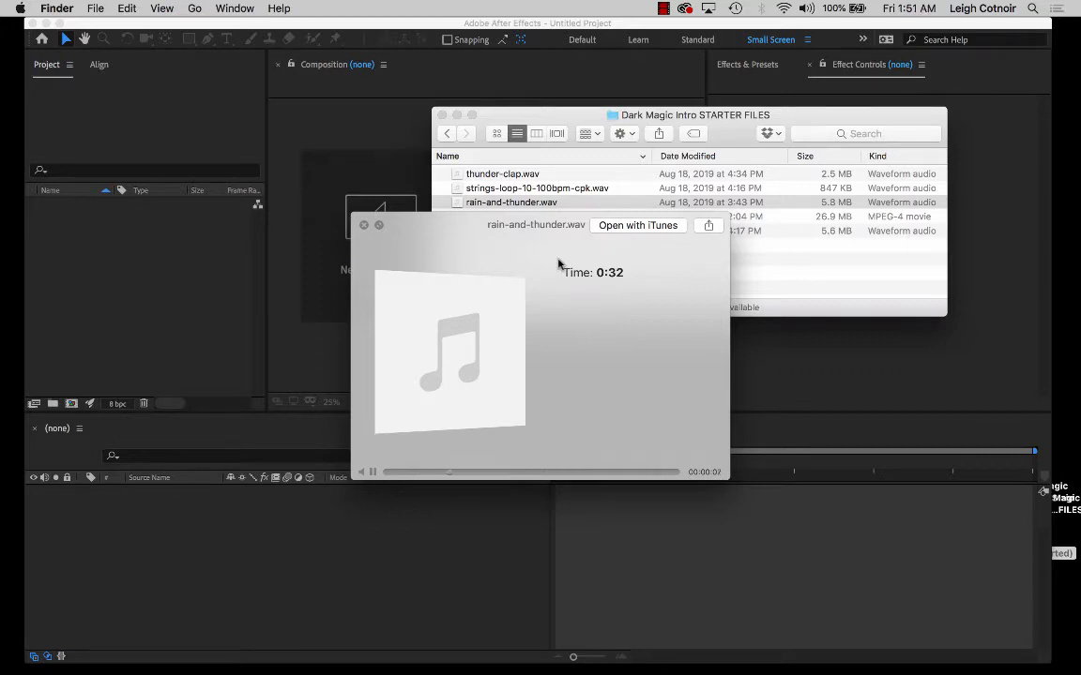
key(space)
Preview the Lightning-in-sky.mp4 video through to its end, and the dramatic-0p-12mi2.wav audio file.
click(533, 217)
key(space)
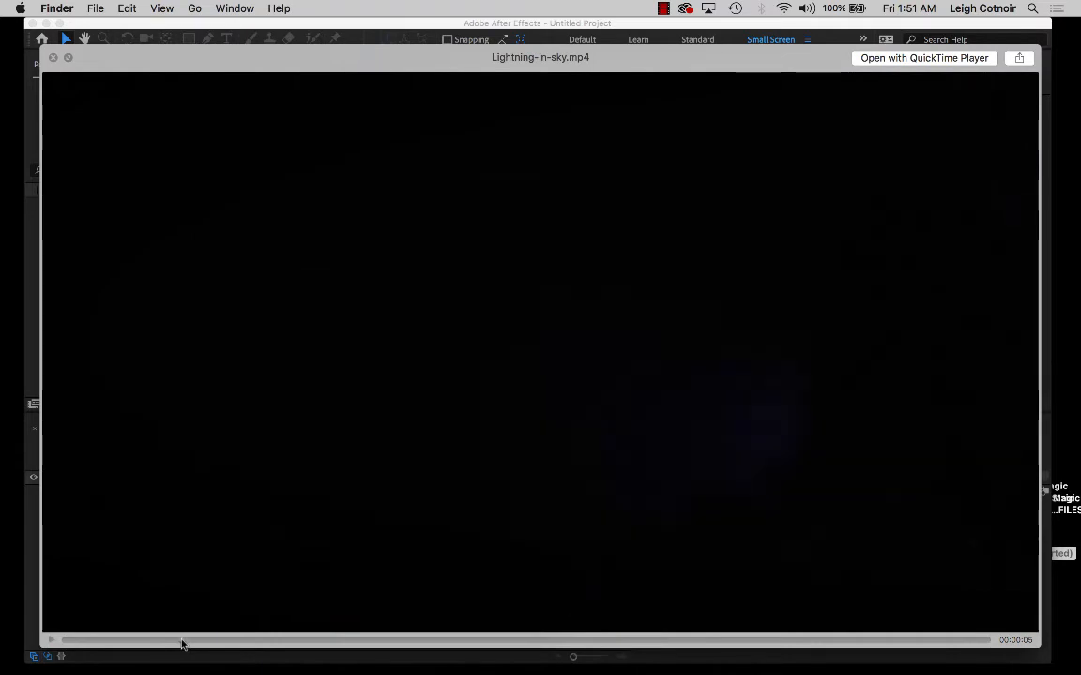
drag(181, 643, 979, 635)
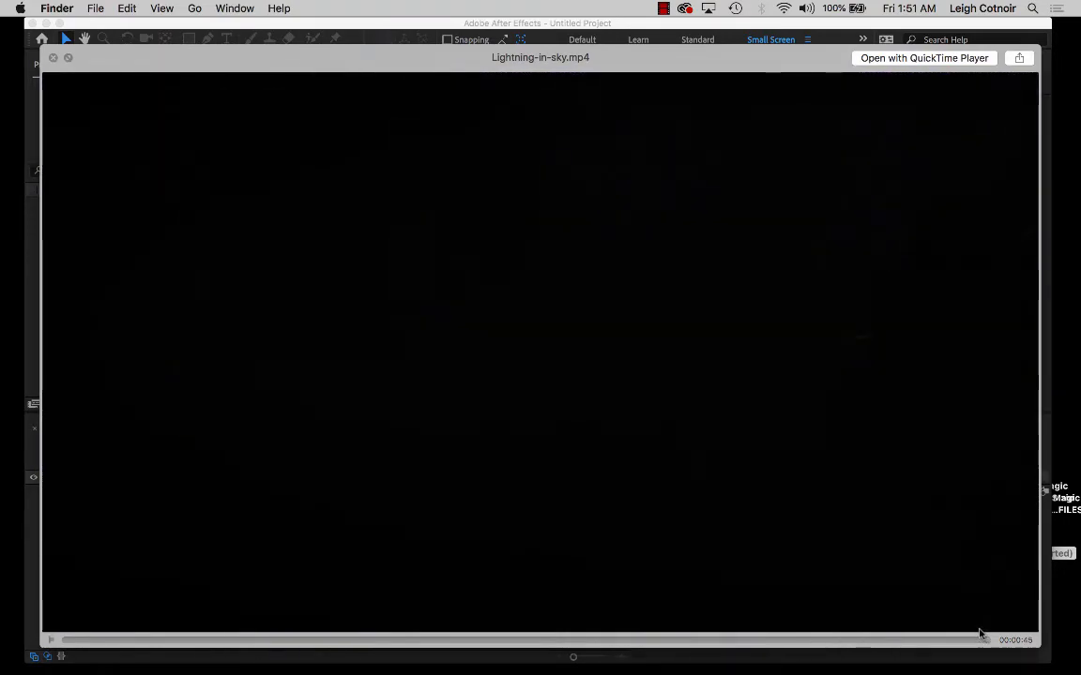
key(space)
click(507, 234)
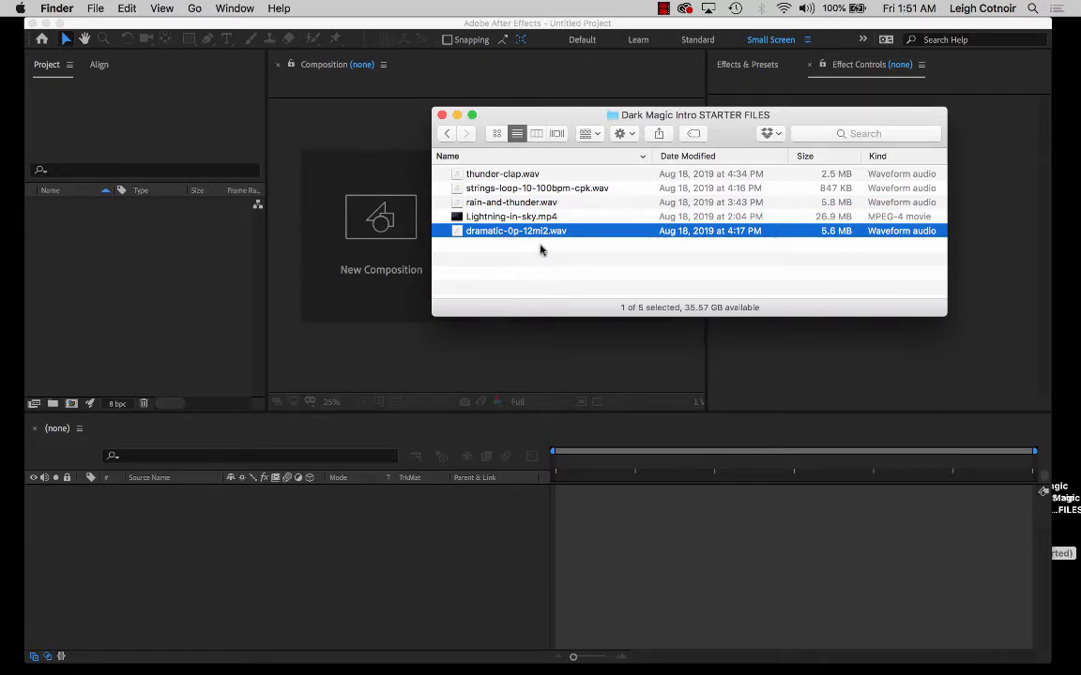
key(space)
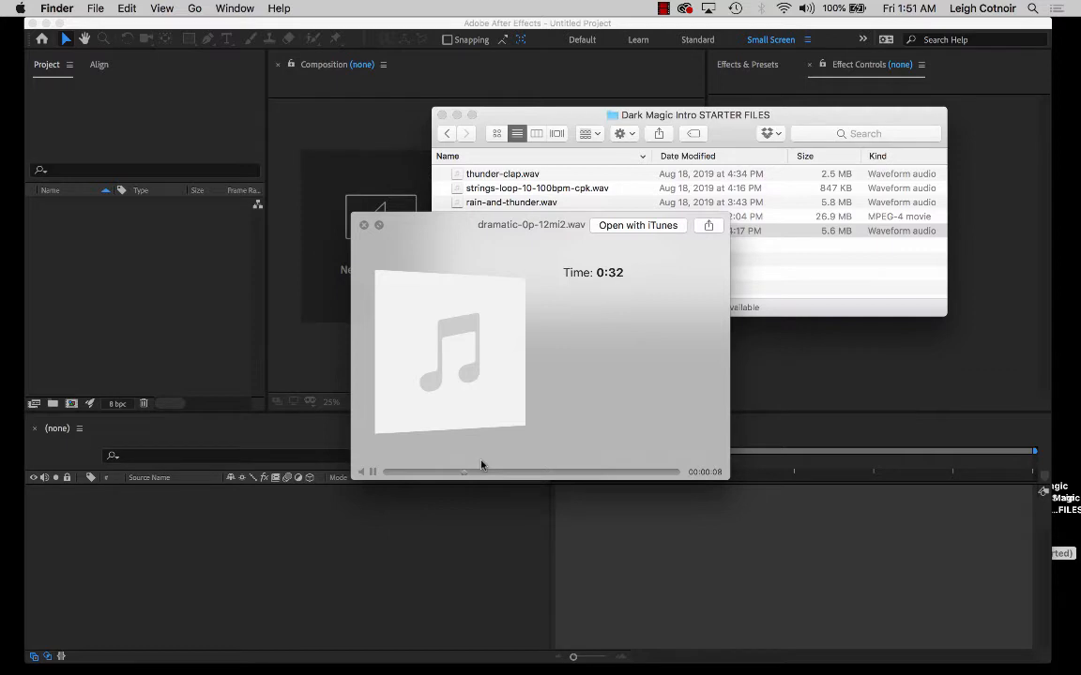
key(space)
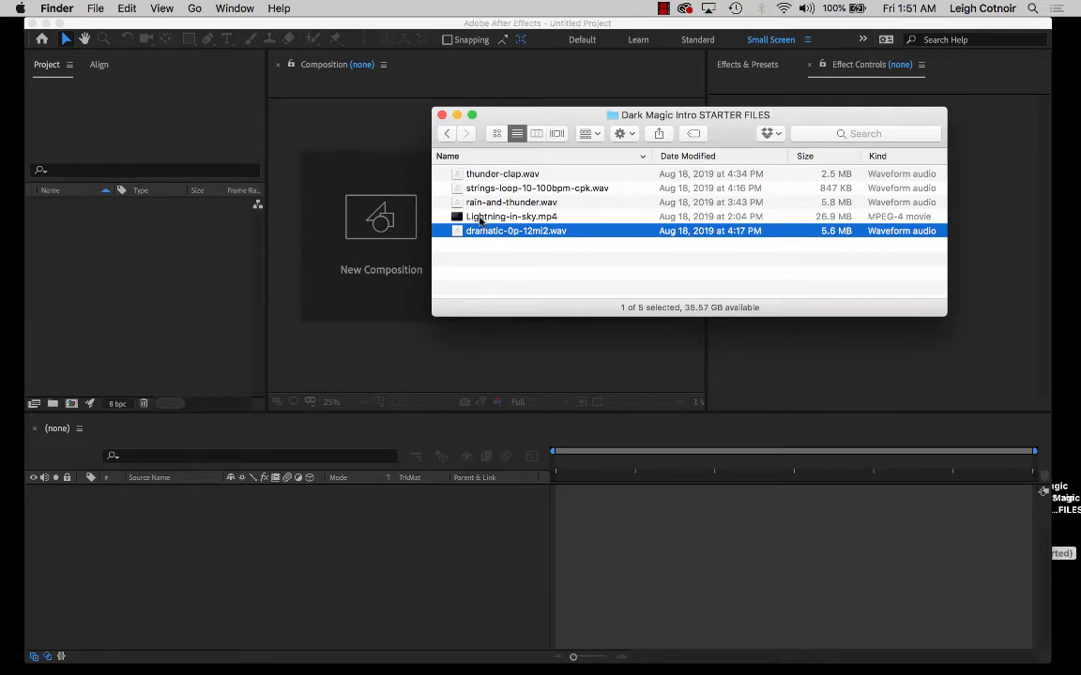
Check the pixel dimensions of Lightning-in-sky.mp4 in its file details, and return the folder to list view.
click(480, 220)
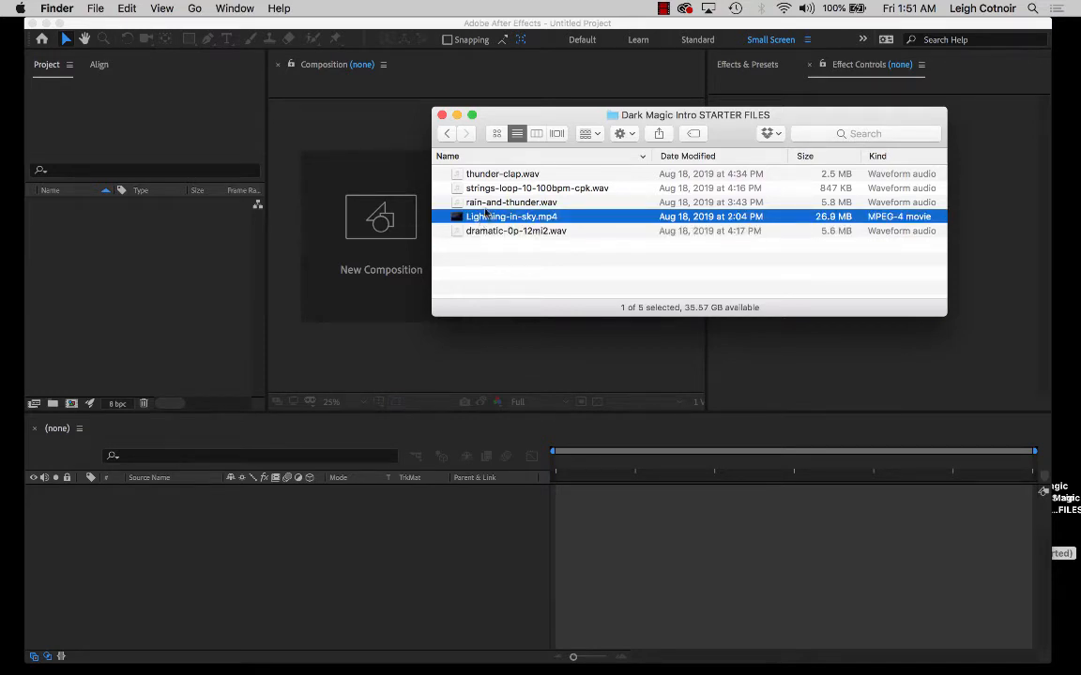
click(537, 135)
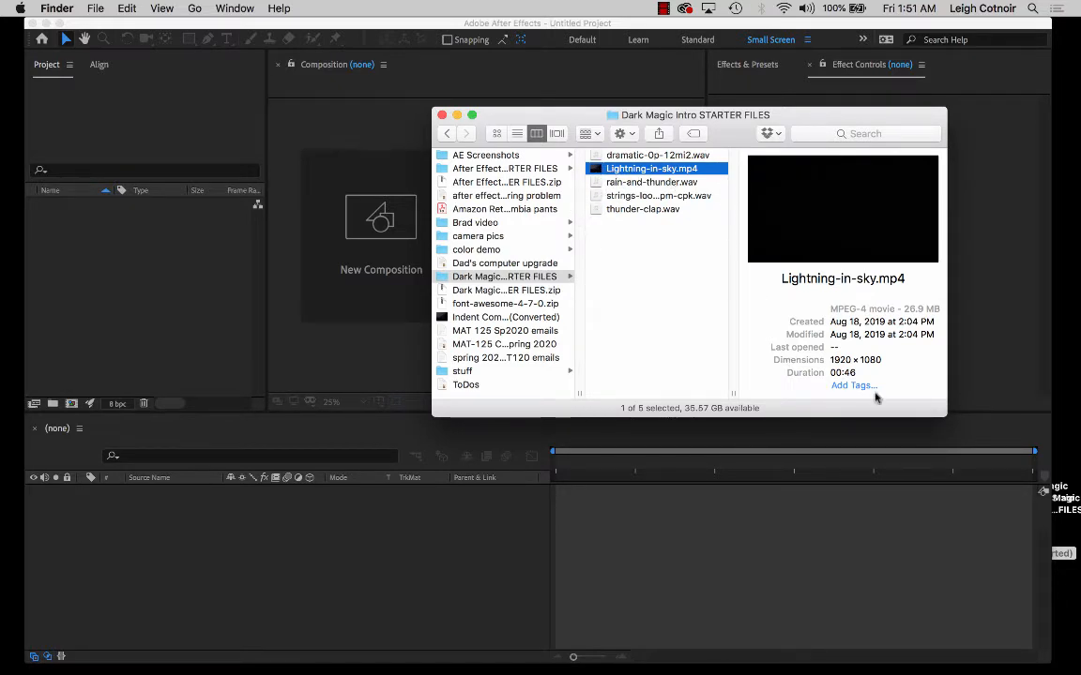
drag(941, 410, 968, 420)
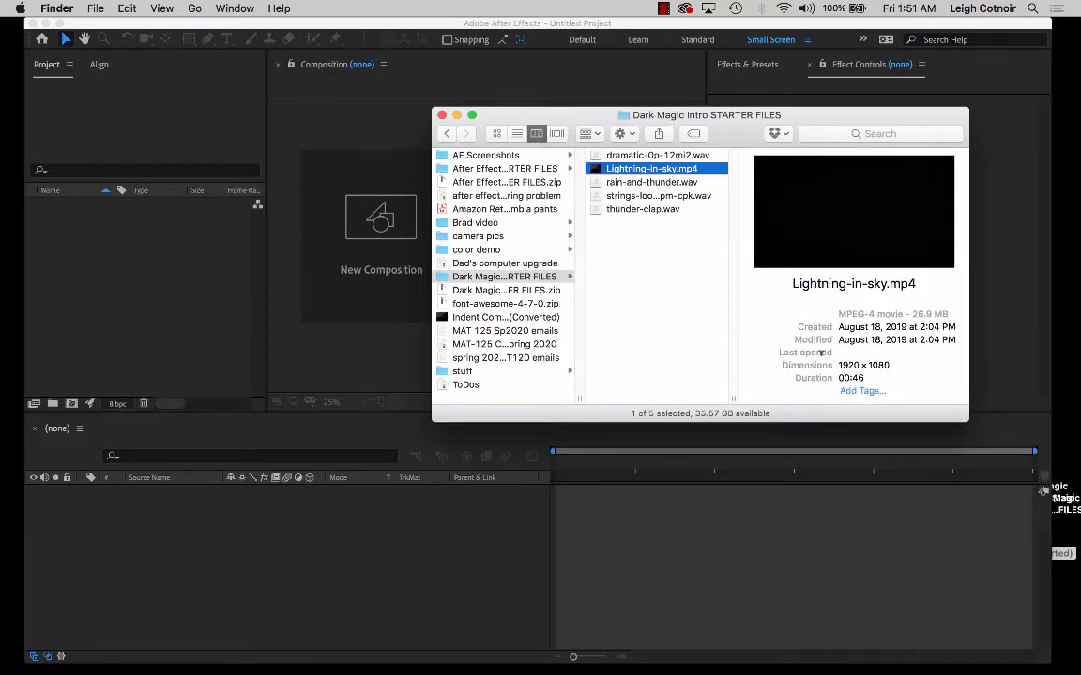
drag(838, 365, 894, 362)
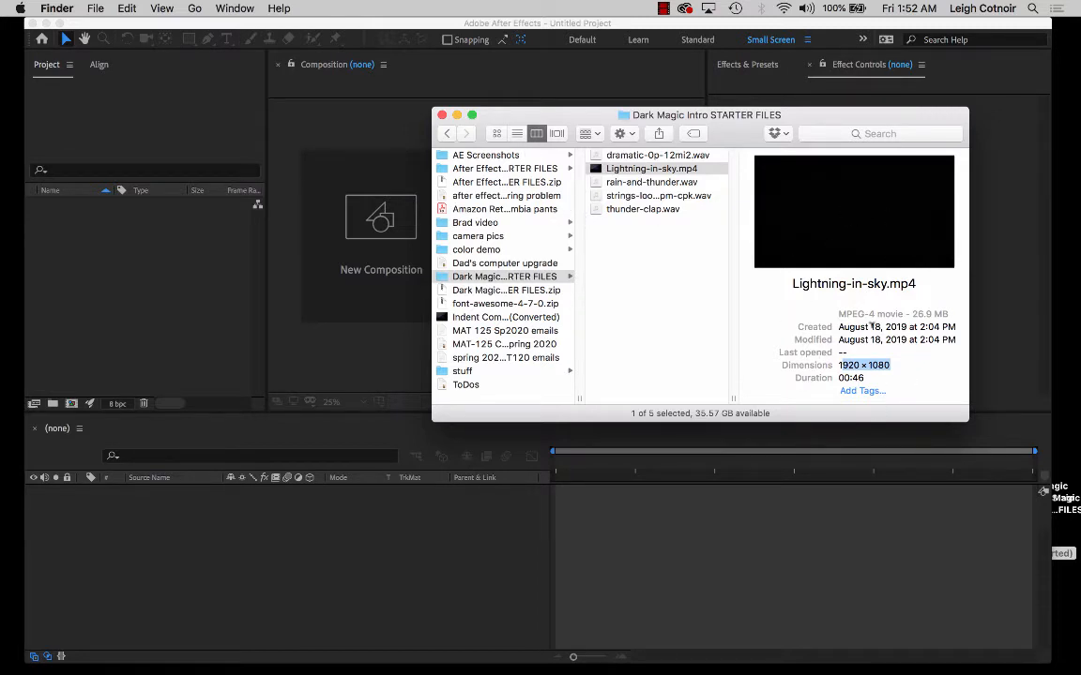
click(840, 364)
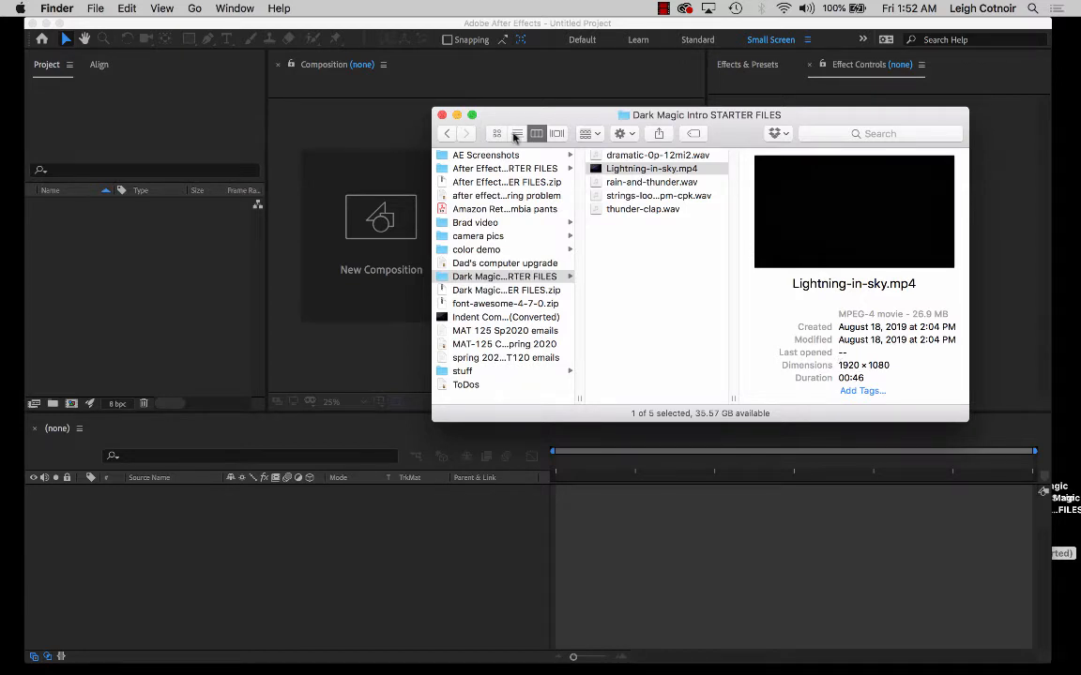
click(517, 135)
Start a new After Effects project and create a composition from the Lightning-in-sky.mp4 footage in the Desktop's Dark Magic Intro STARTER FILES folder.
click(217, 352)
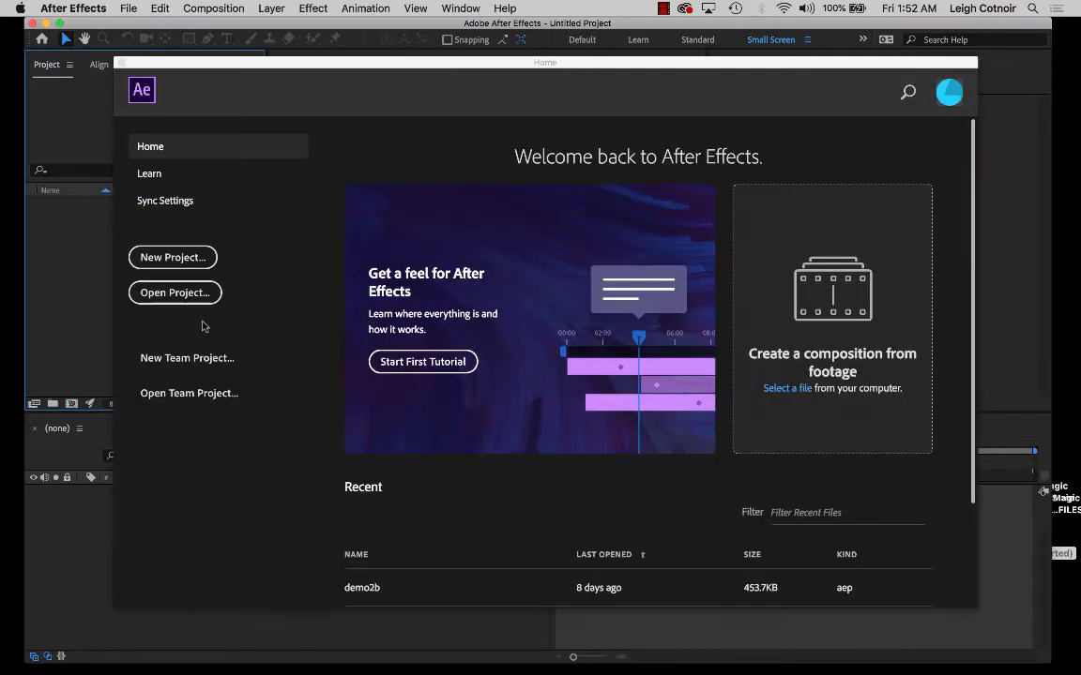
click(173, 257)
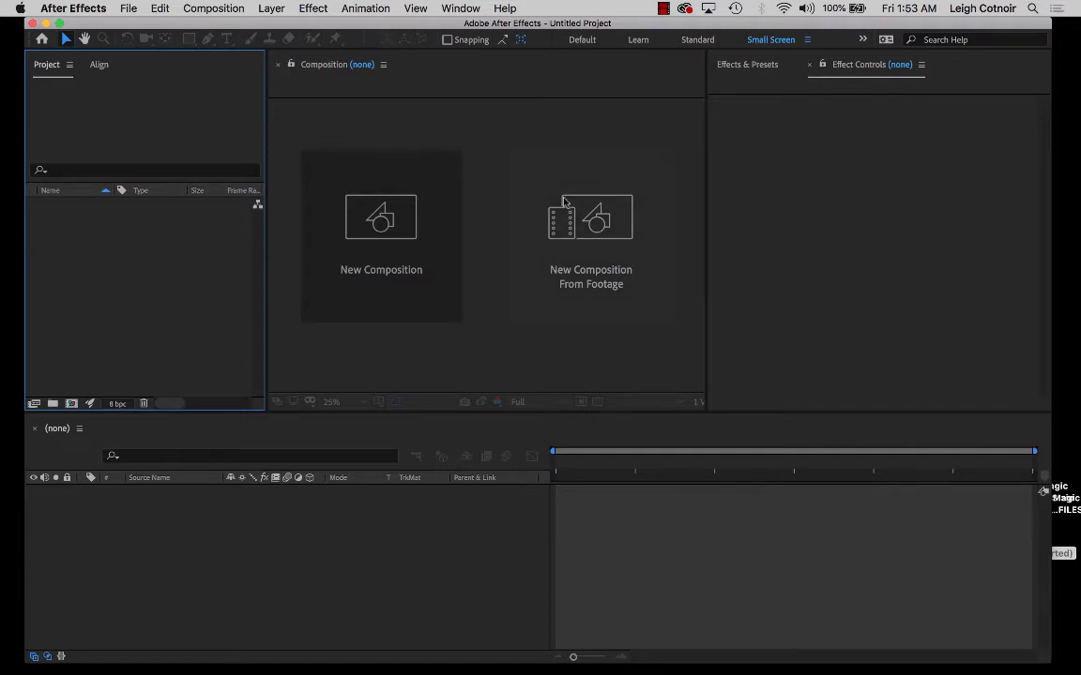
click(582, 269)
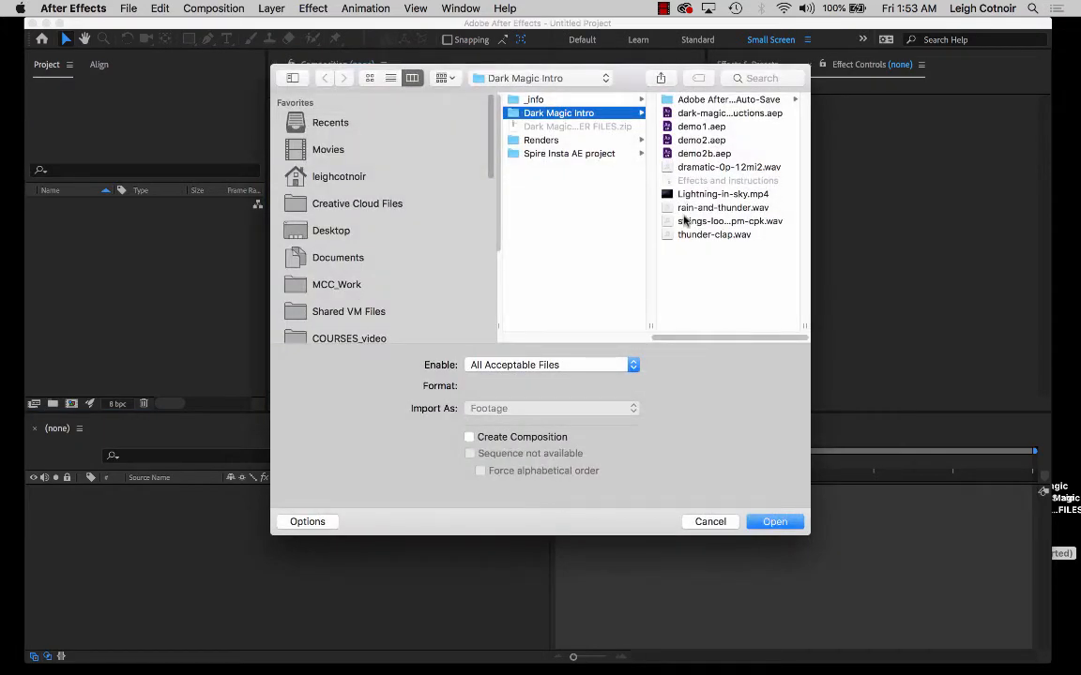
click(323, 230)
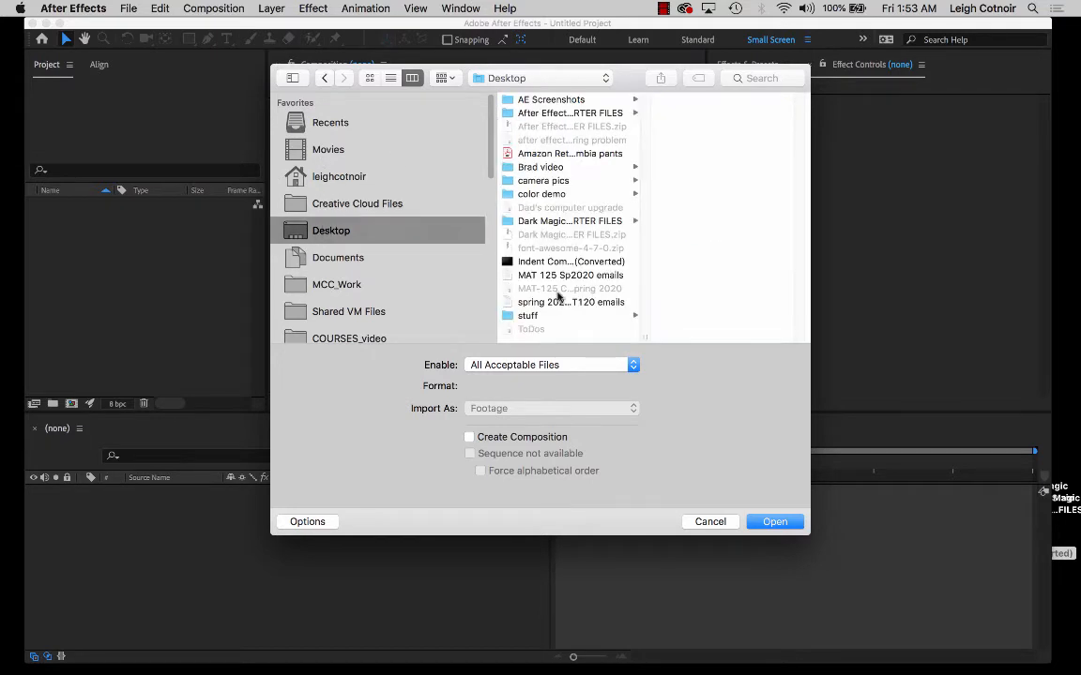
drag(645, 336, 716, 335)
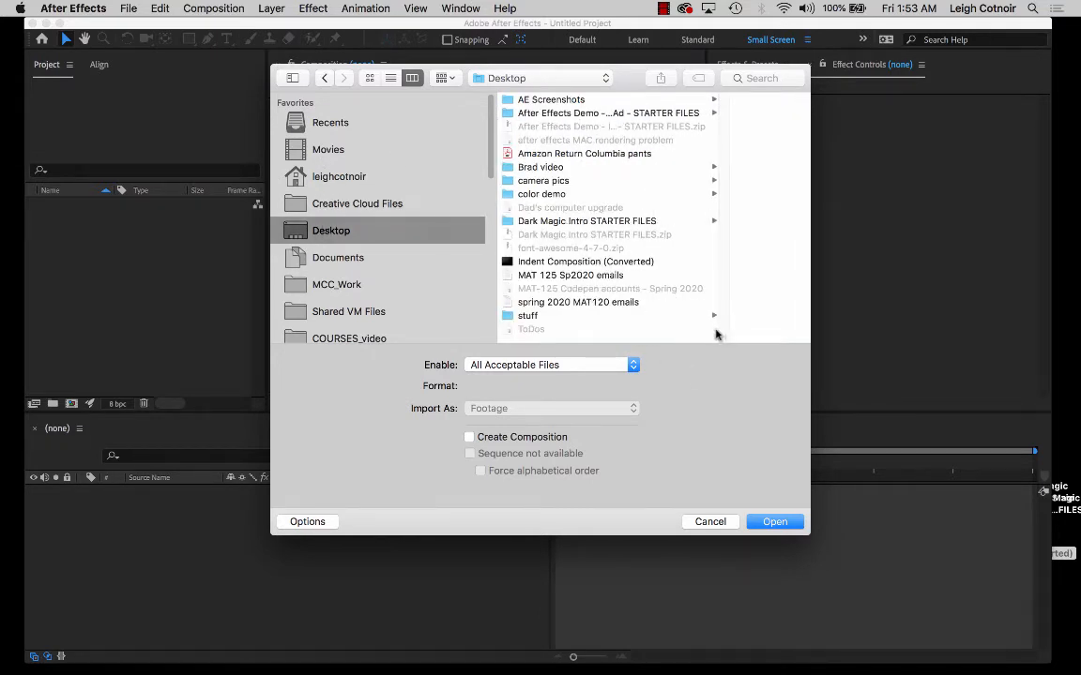
click(542, 222)
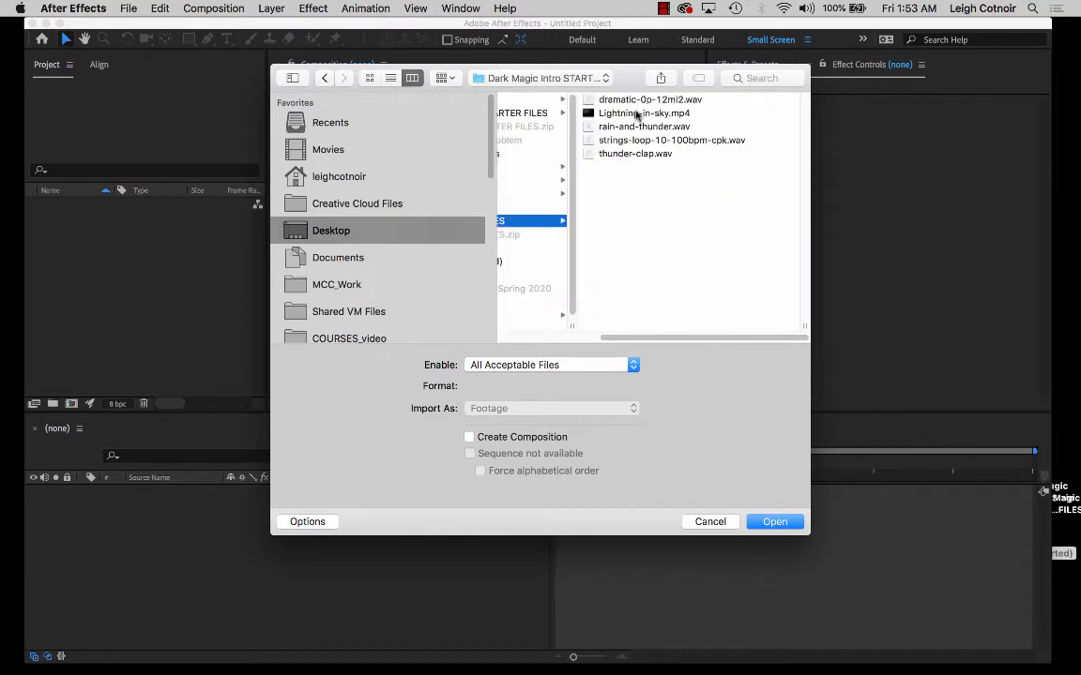
click(634, 112)
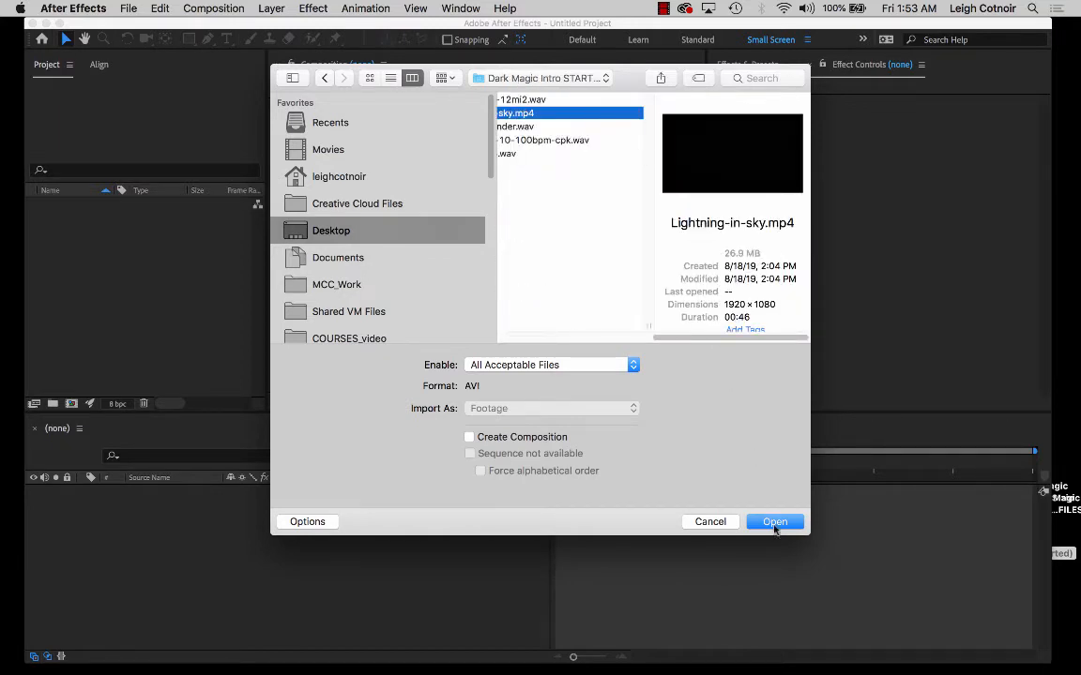
click(774, 521)
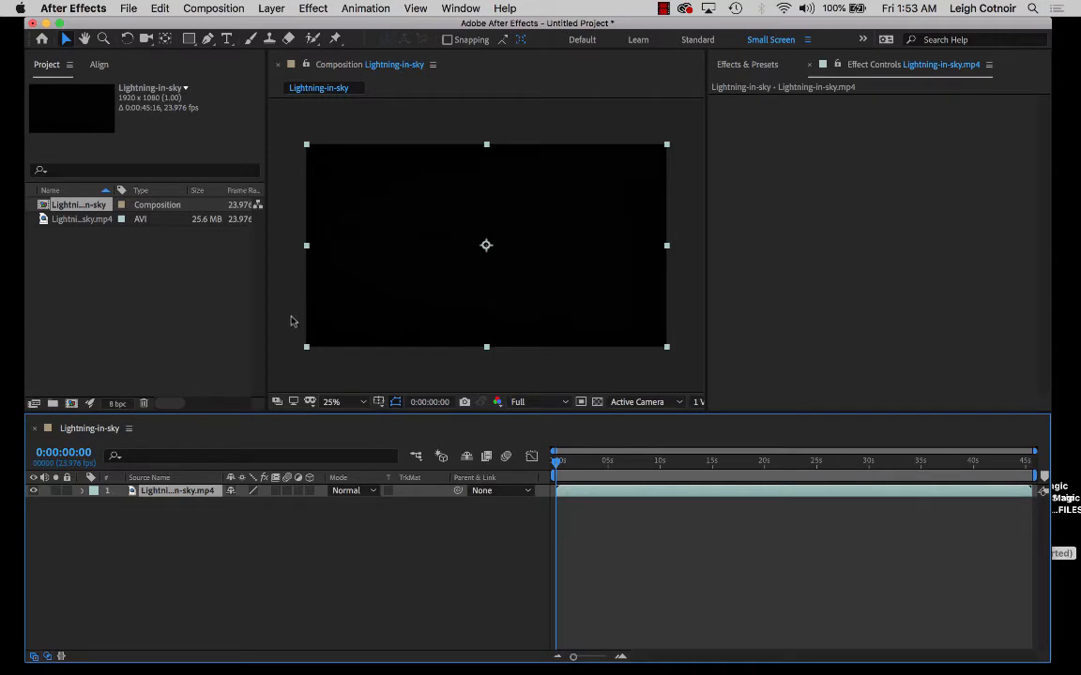
Examine the project details of the Lightning-in-sky.mp4 footage and of the Lightning-in-sky composition.
click(43, 217)
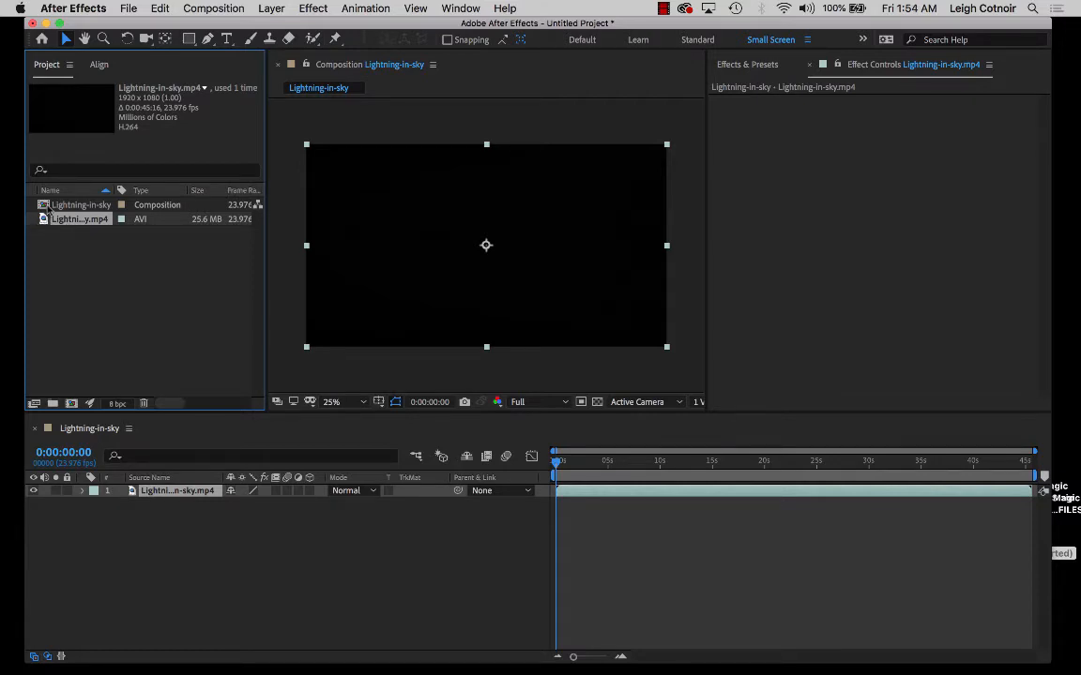
click(51, 206)
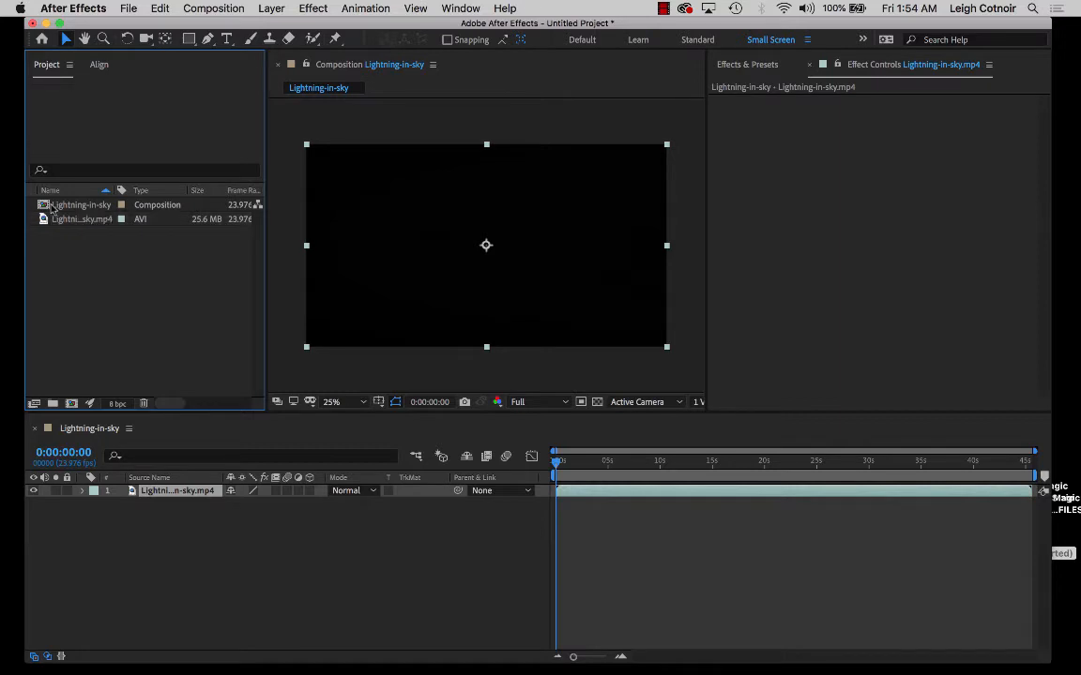
click(51, 206)
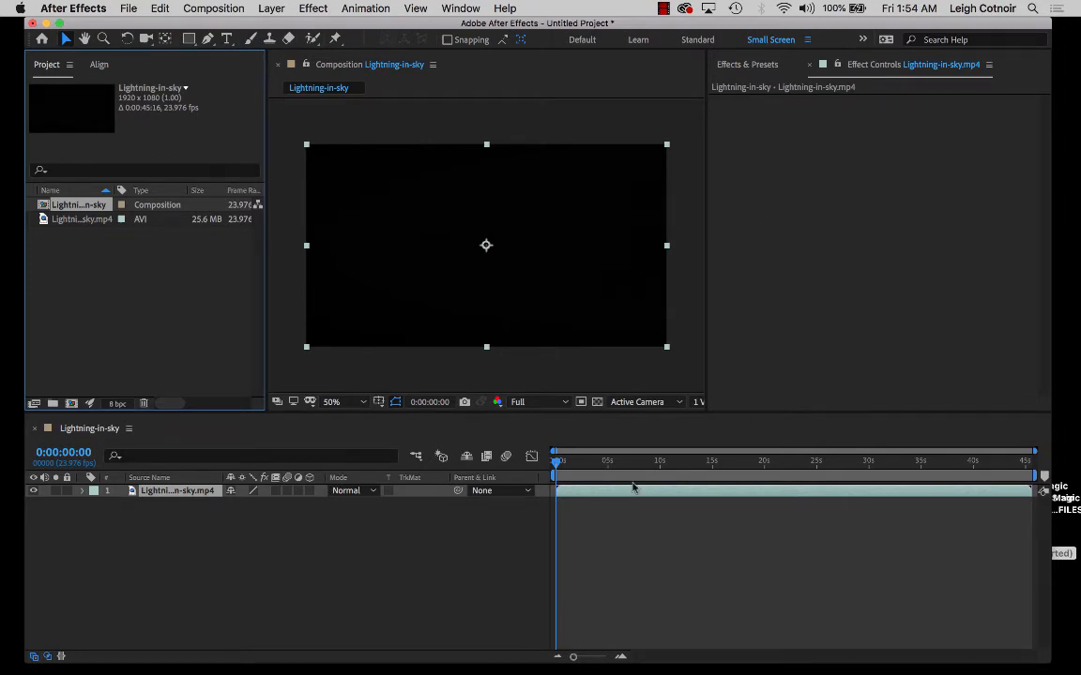
Switch the workspace layout to Default.
click(462, 10)
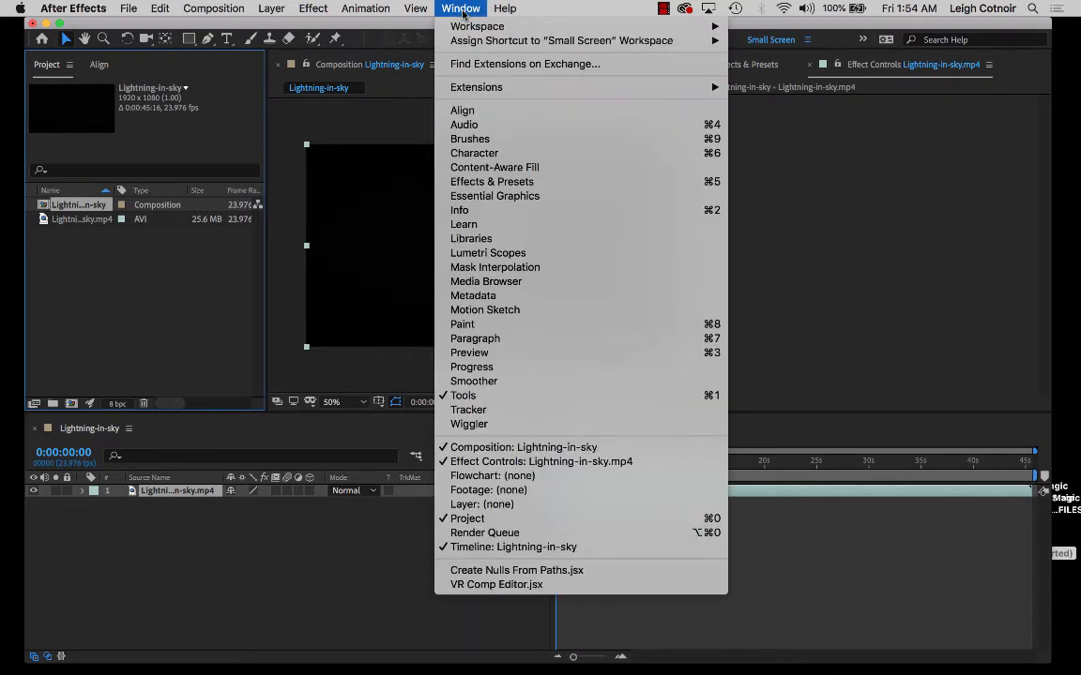
mouse_move(471, 34)
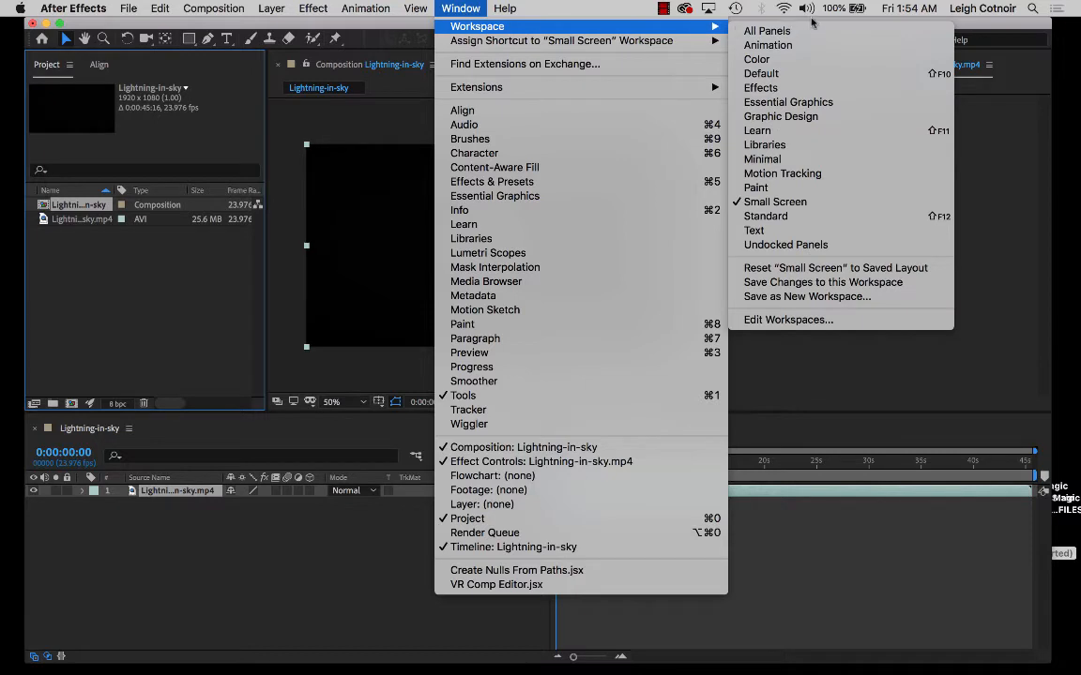
click(791, 75)
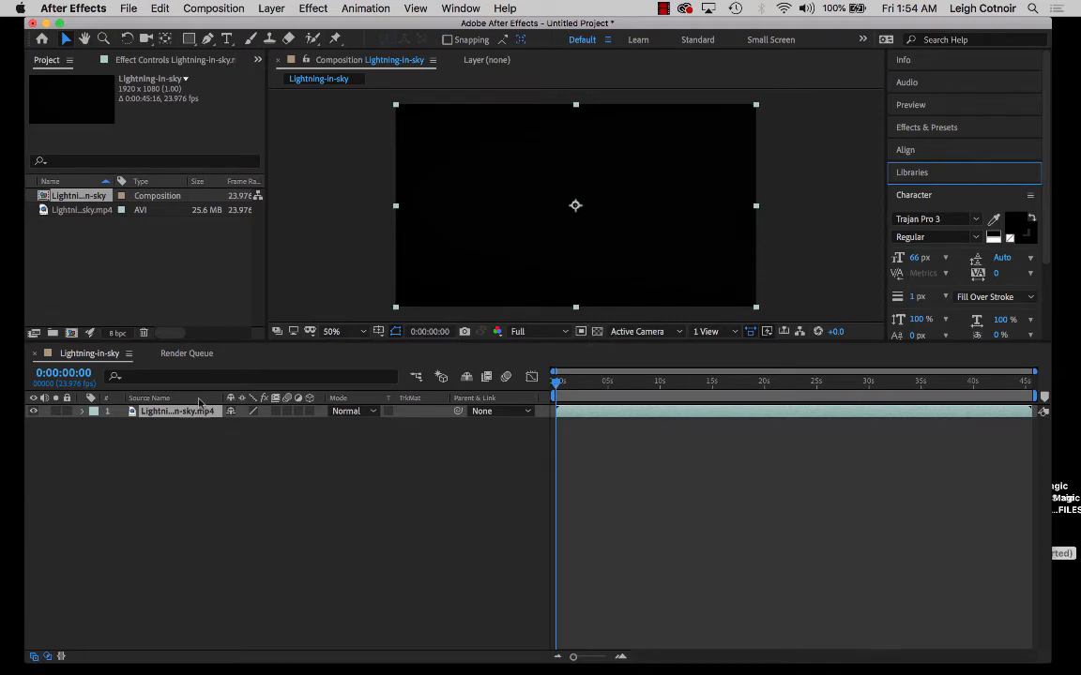
Deselect the footage layer, look at the empty Layer viewer and return to the Lightning-in-sky composition view.
click(181, 477)
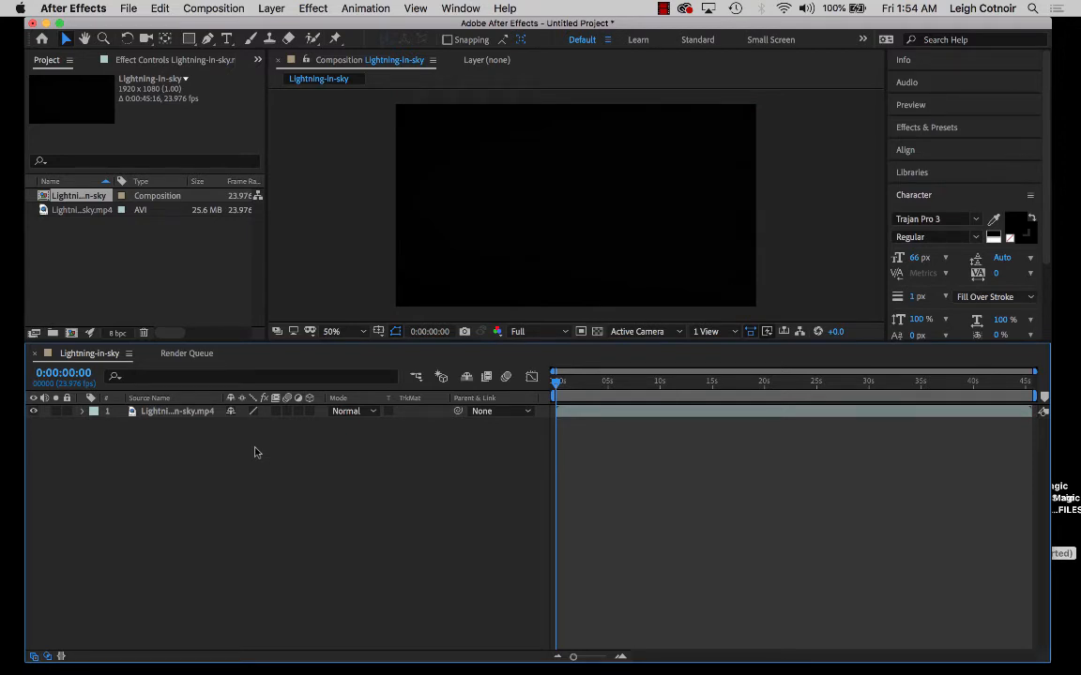
click(296, 222)
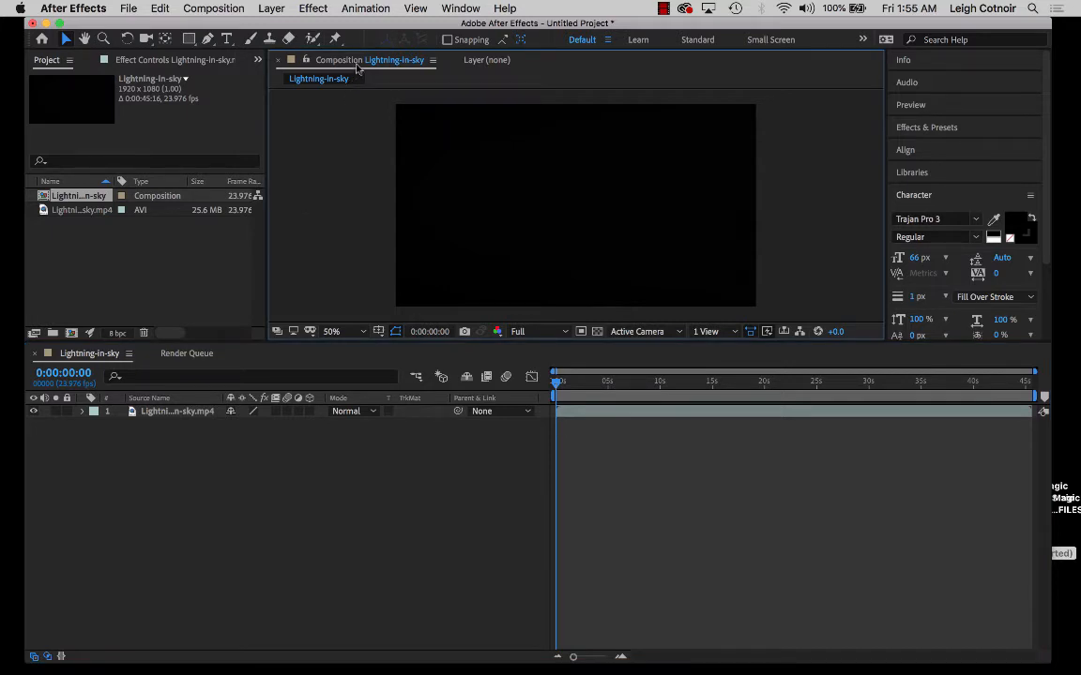
click(482, 62)
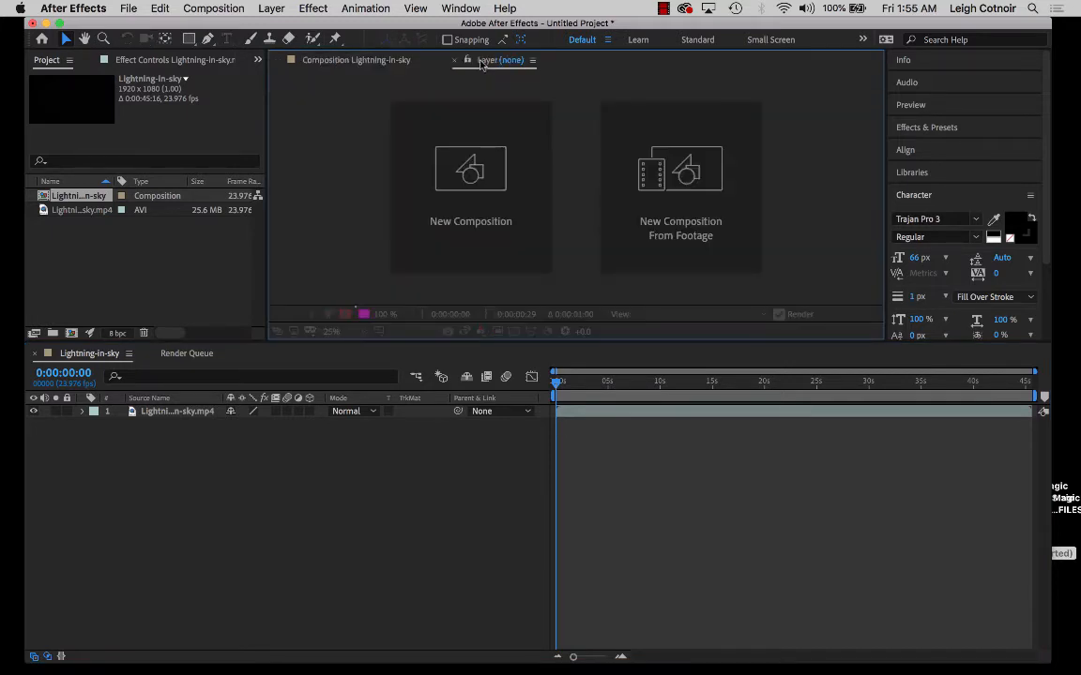
click(354, 62)
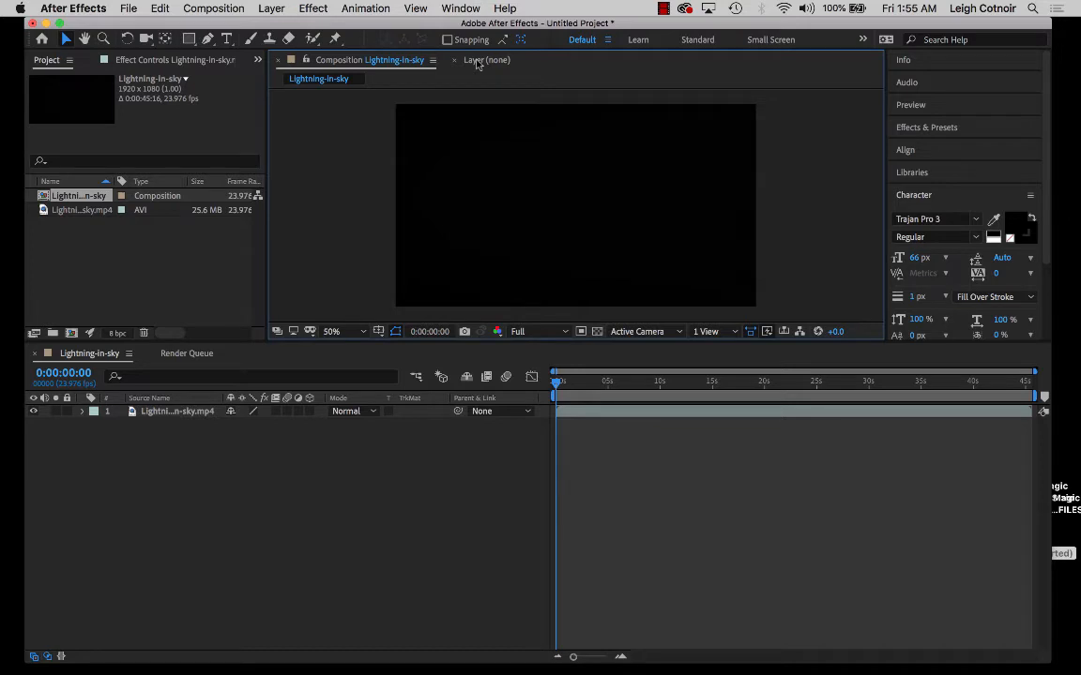
Open the Lightning-in-sky.mp4 layer in its own Layer viewer, look at it and return to the composition view.
click(150, 412)
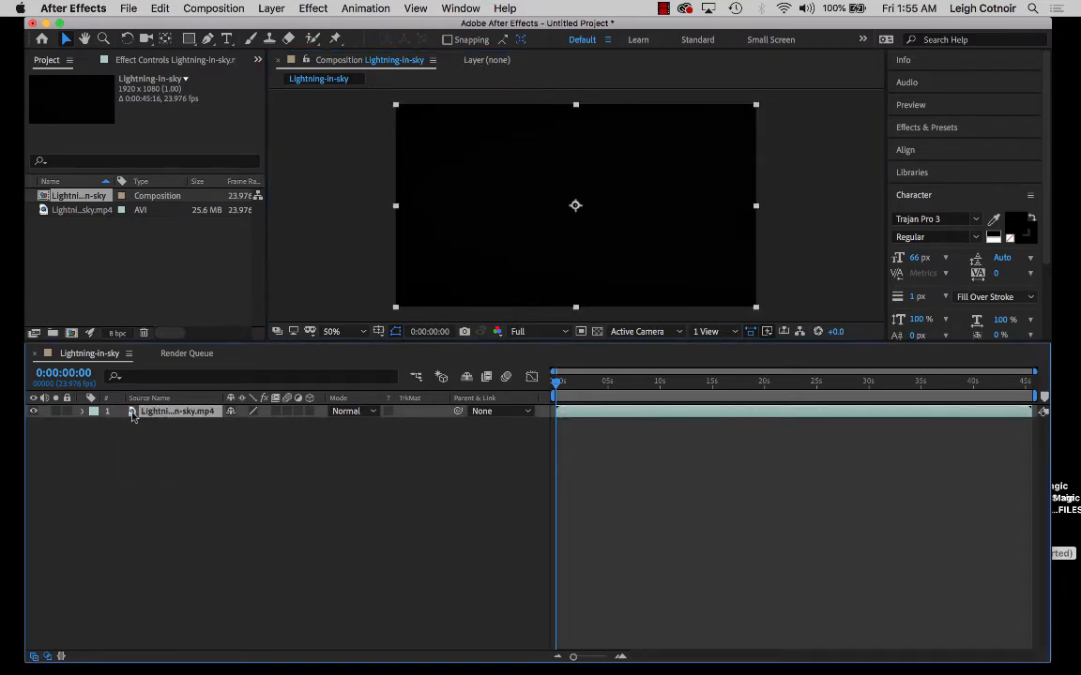
double_click(133, 416)
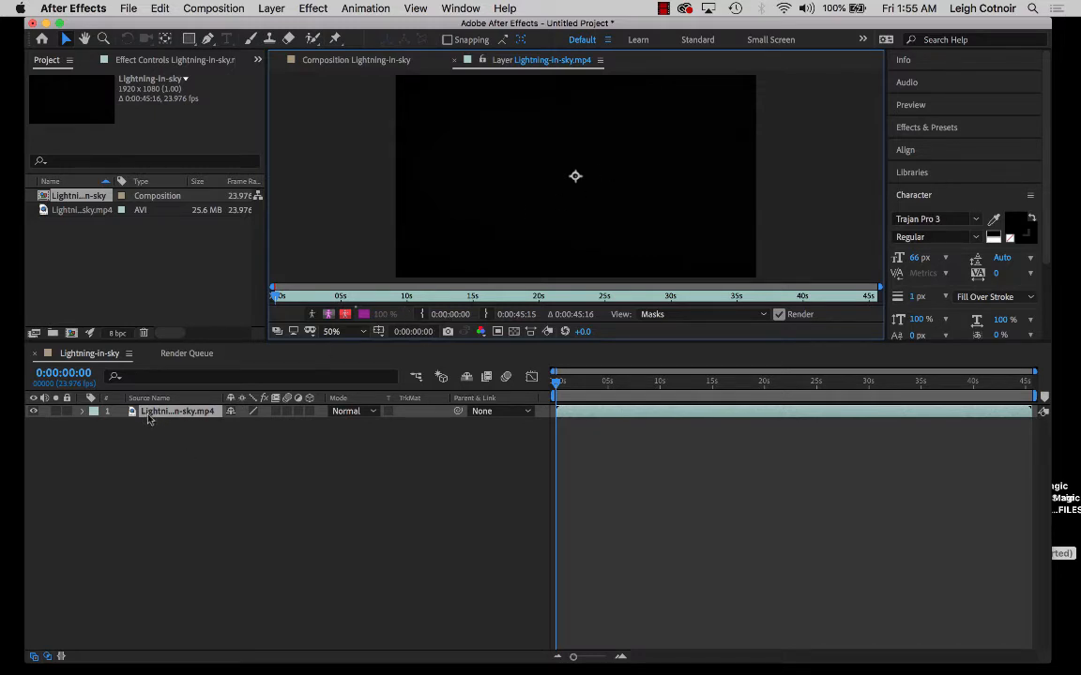
click(370, 62)
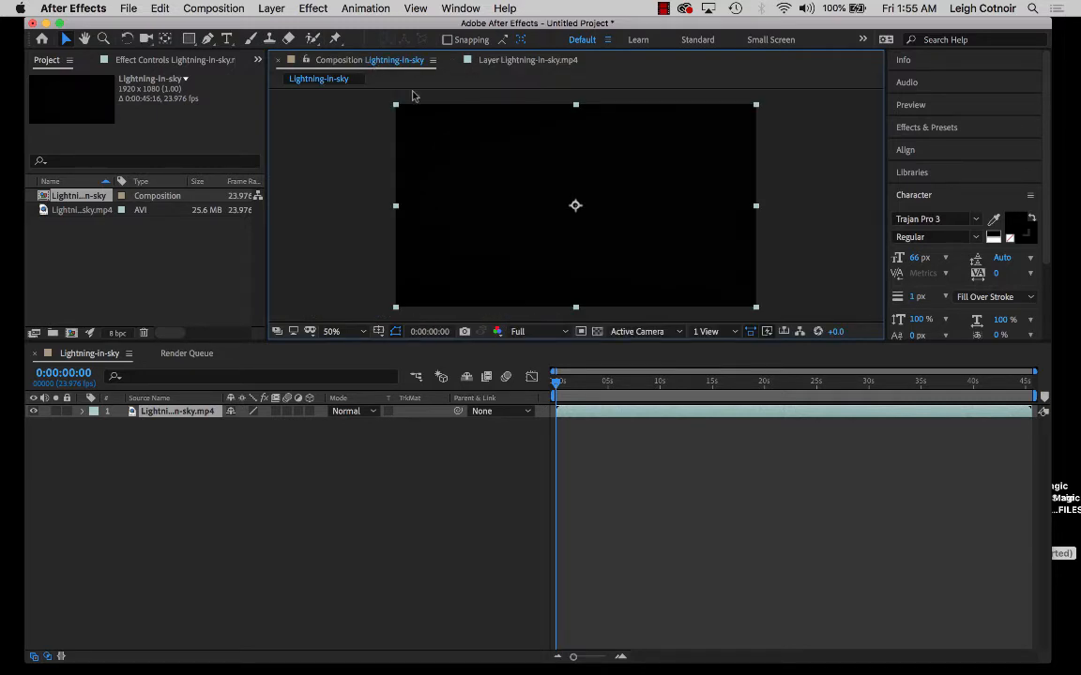
Examine the Lightning-in-sky.mp4 footage details in the project and check which composition uses it.
click(137, 281)
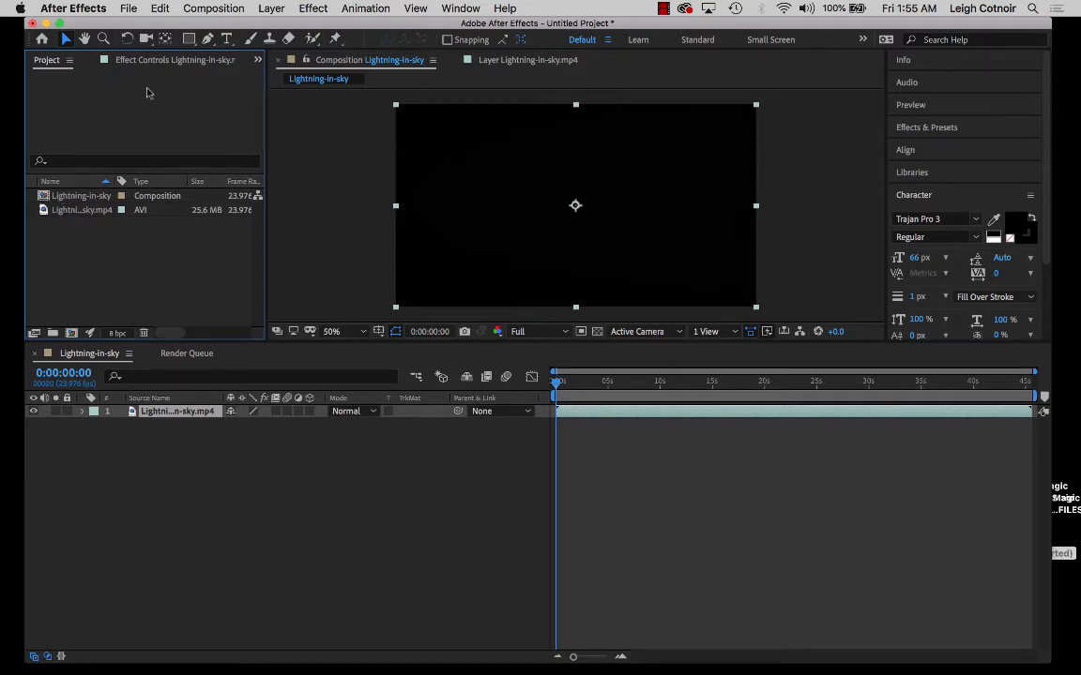
click(72, 211)
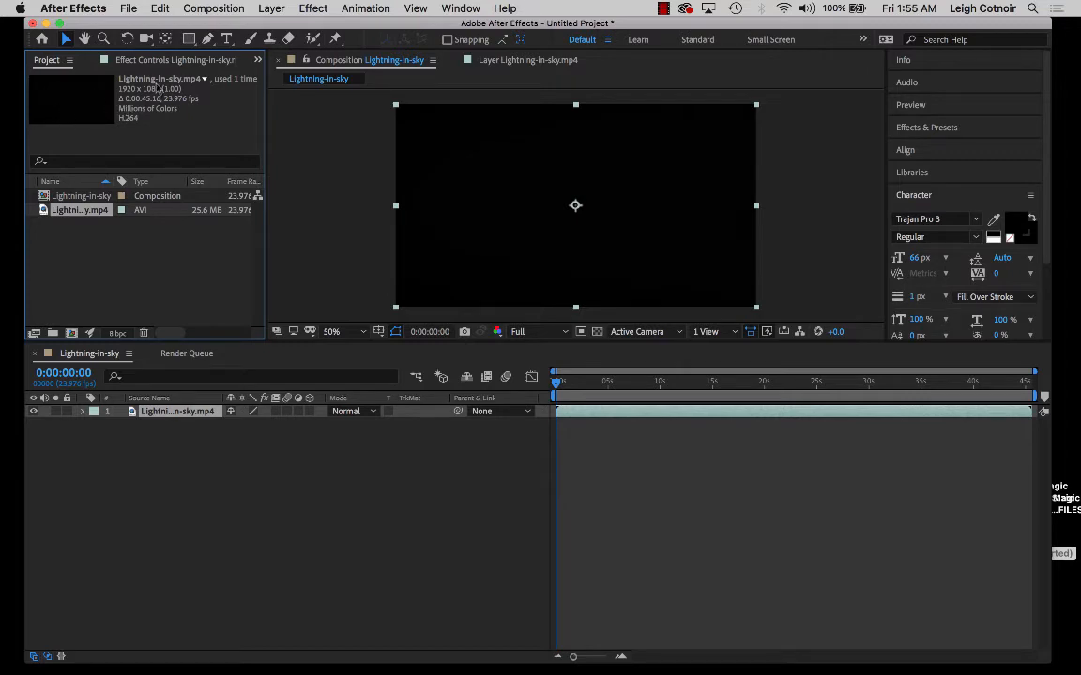
click(205, 81)
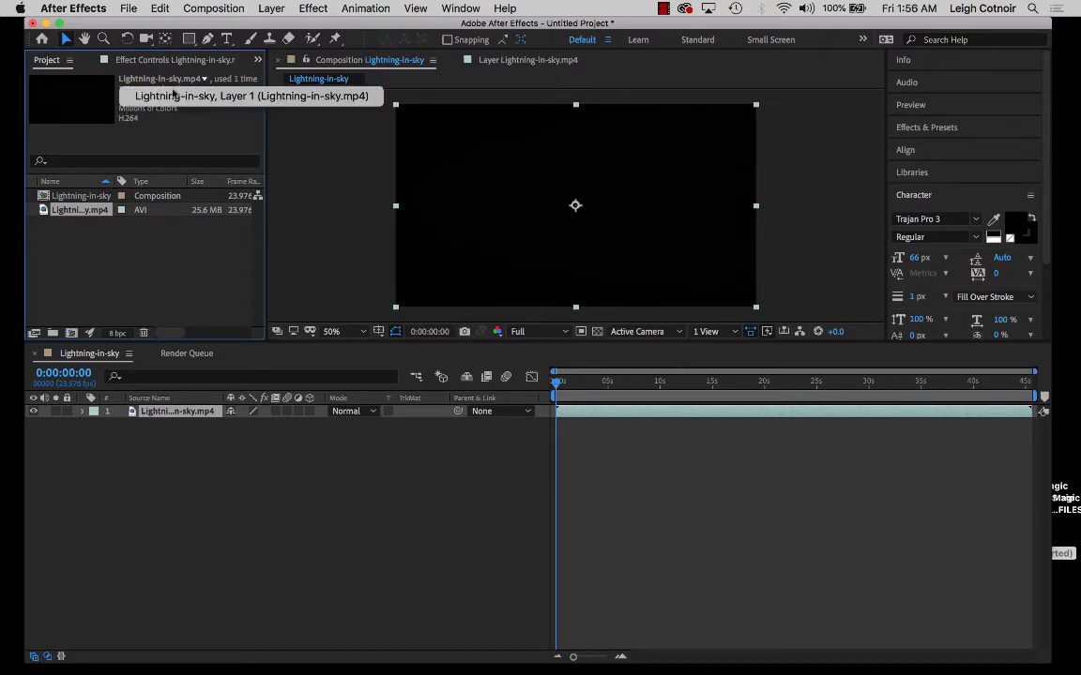
click(197, 138)
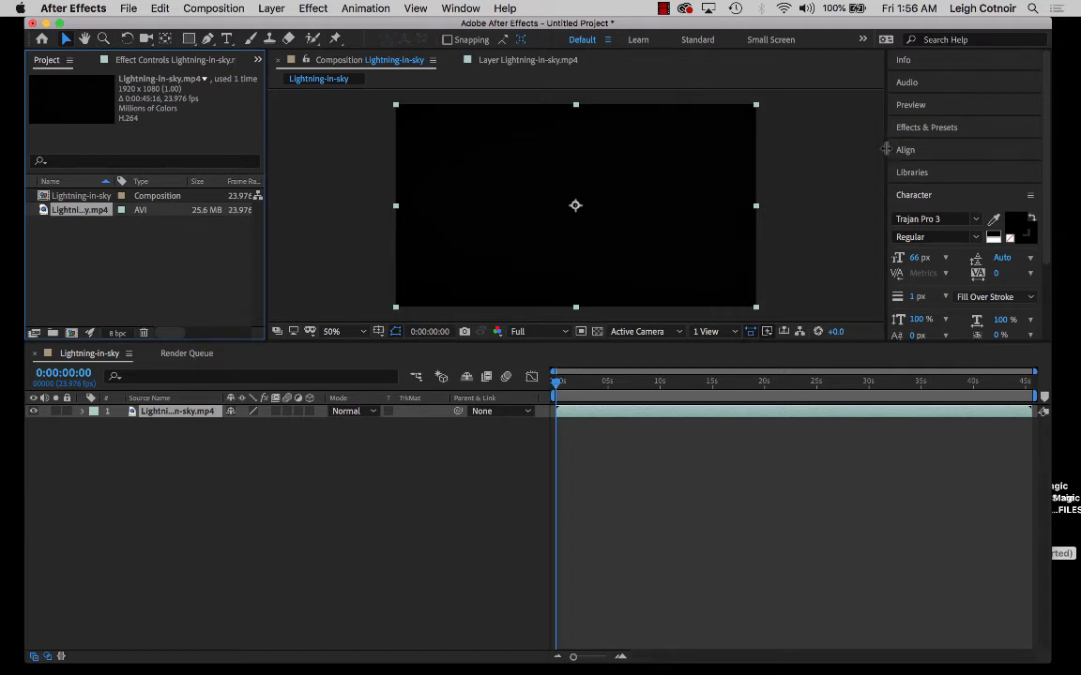
Widen the column of side panels, look through the Paragraph and Character settings and expand the Effects & Presets list.
drag(885, 149, 816, 148)
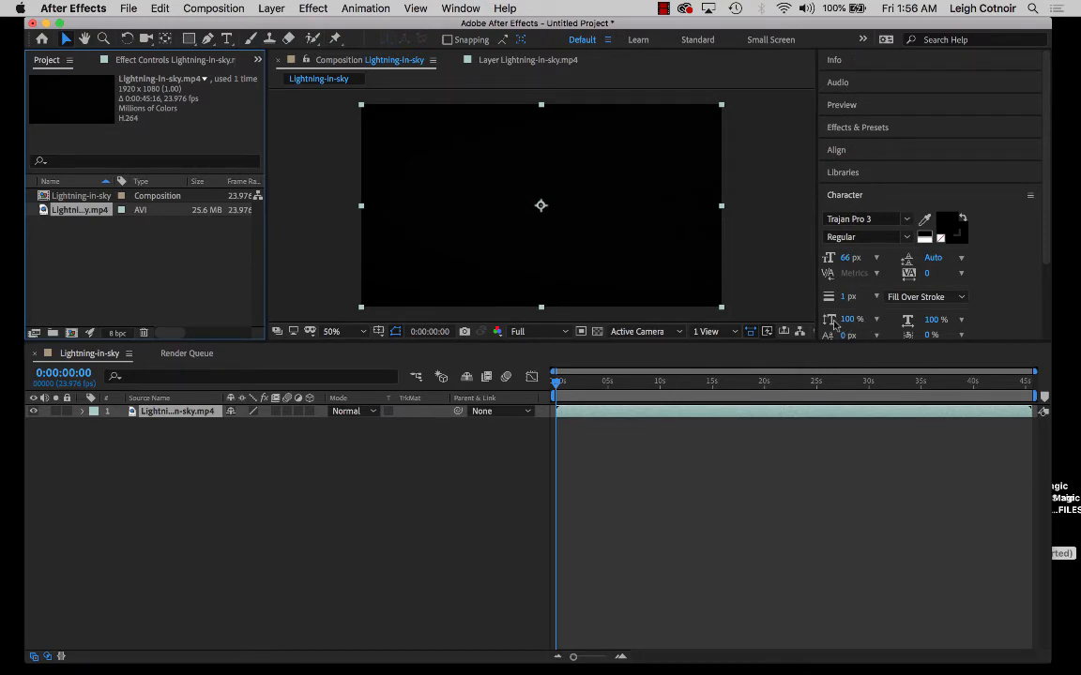
scroll(842, 257, down, 3)
click(849, 138)
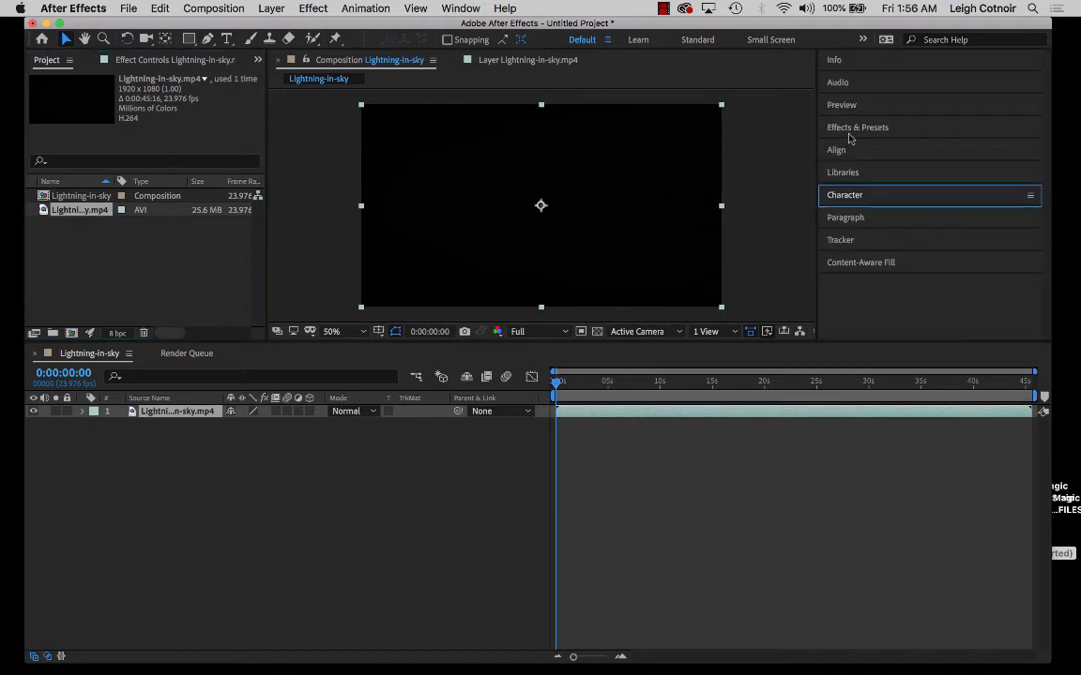
click(845, 219)
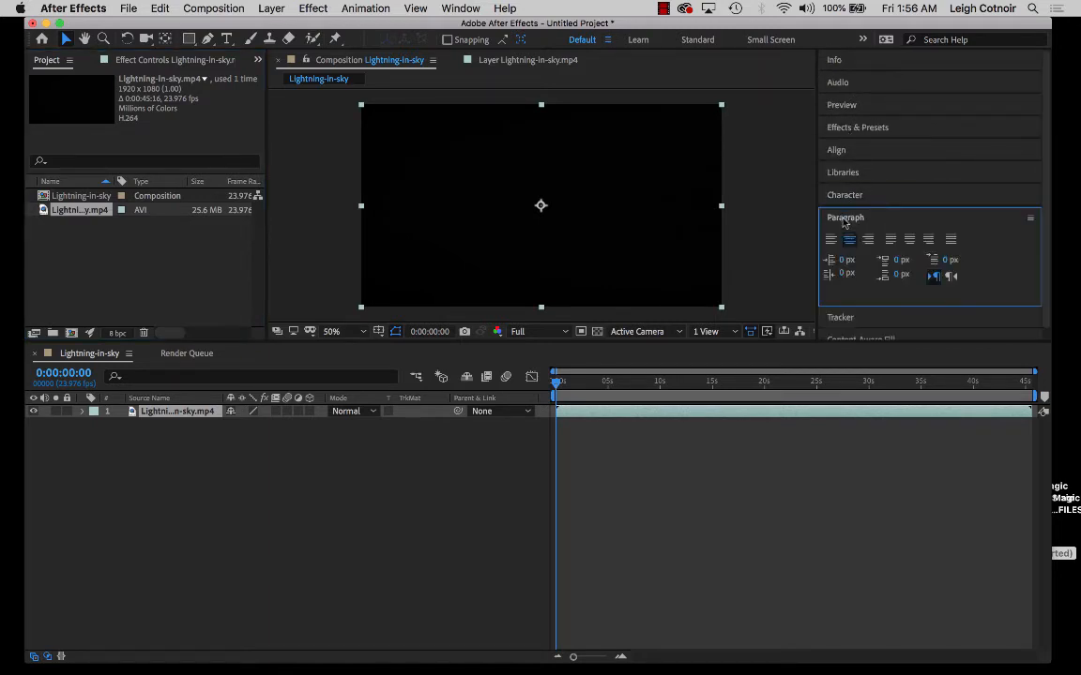
click(845, 195)
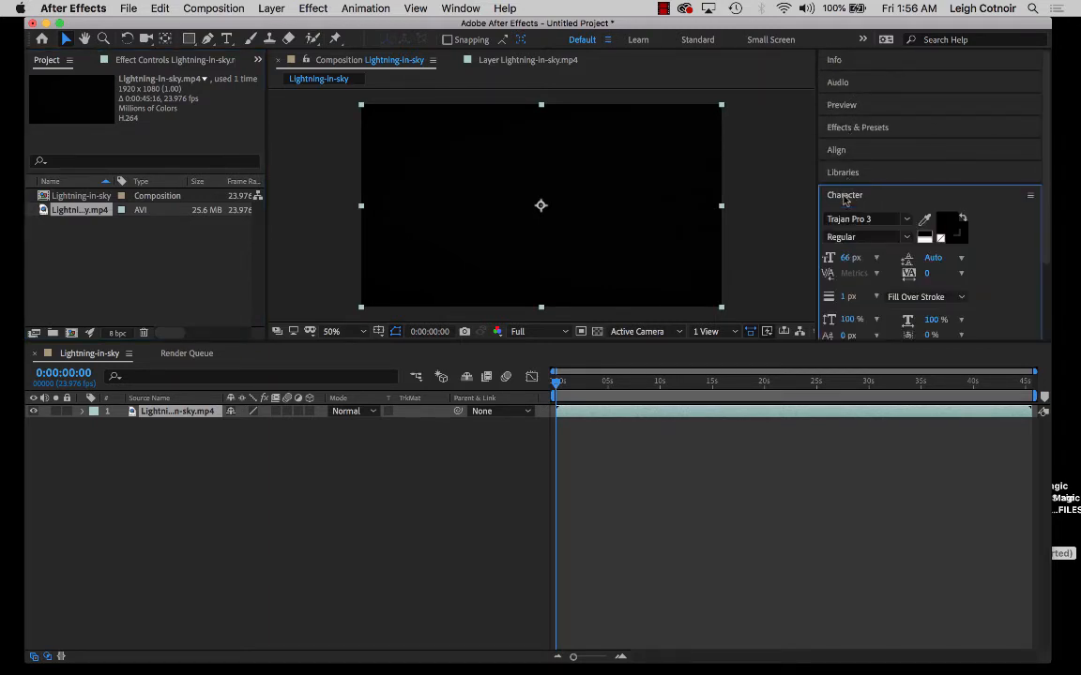
click(850, 127)
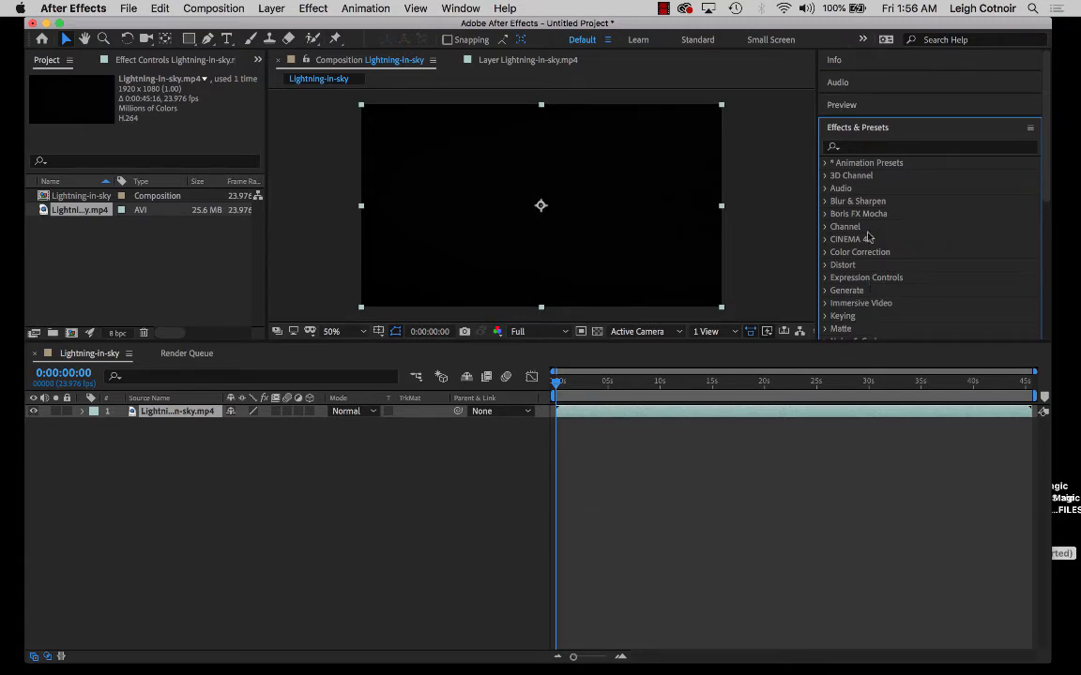
Magnify the composition view to 200% and move the current time to about 0:00:05:08.
click(66, 40)
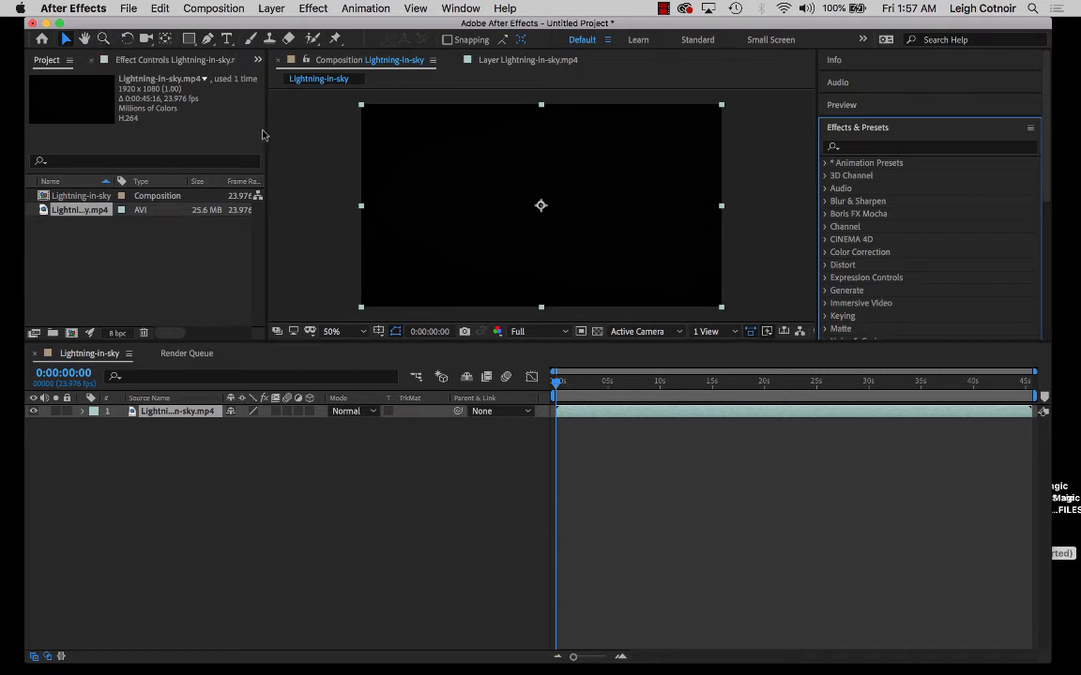
click(337, 331)
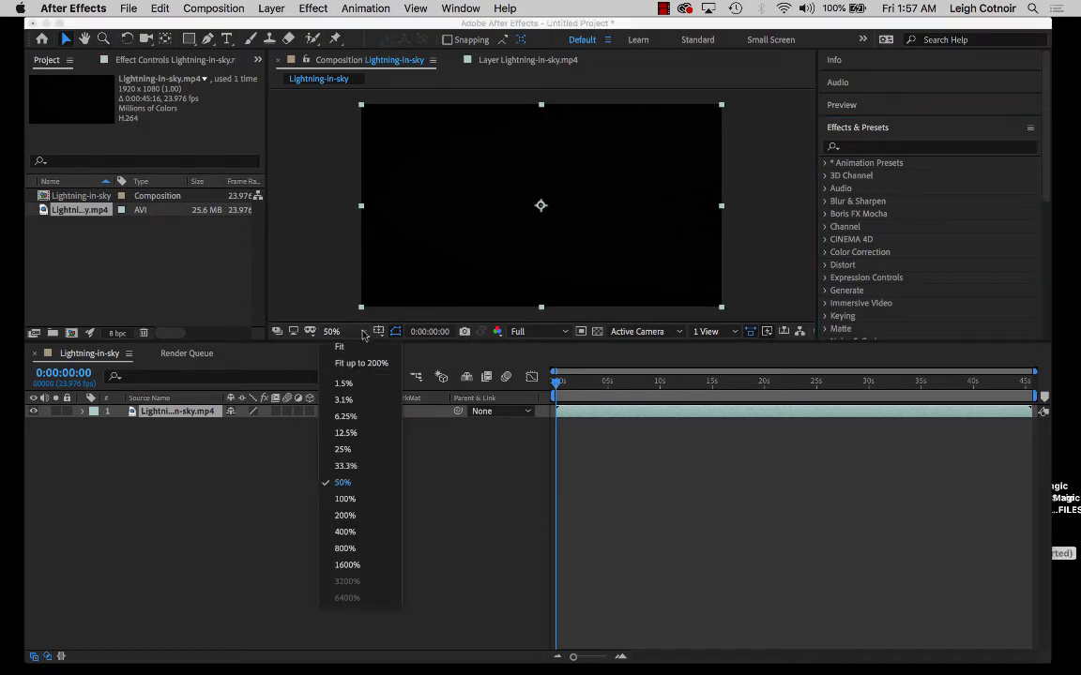
click(345, 515)
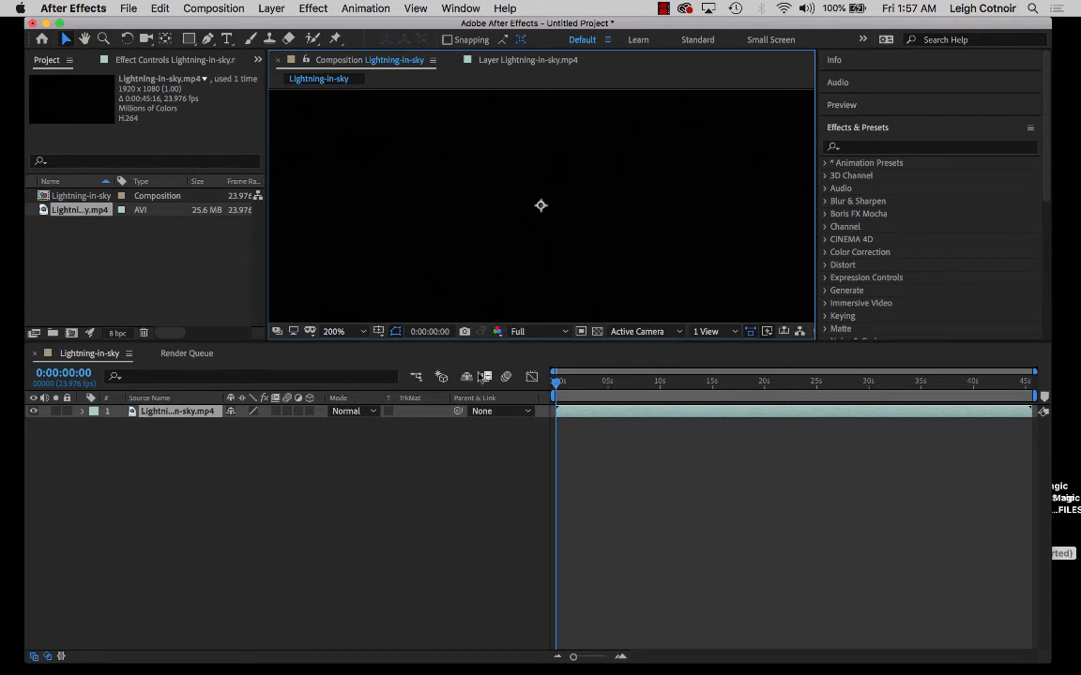
click(558, 387)
drag(558, 387, 607, 387)
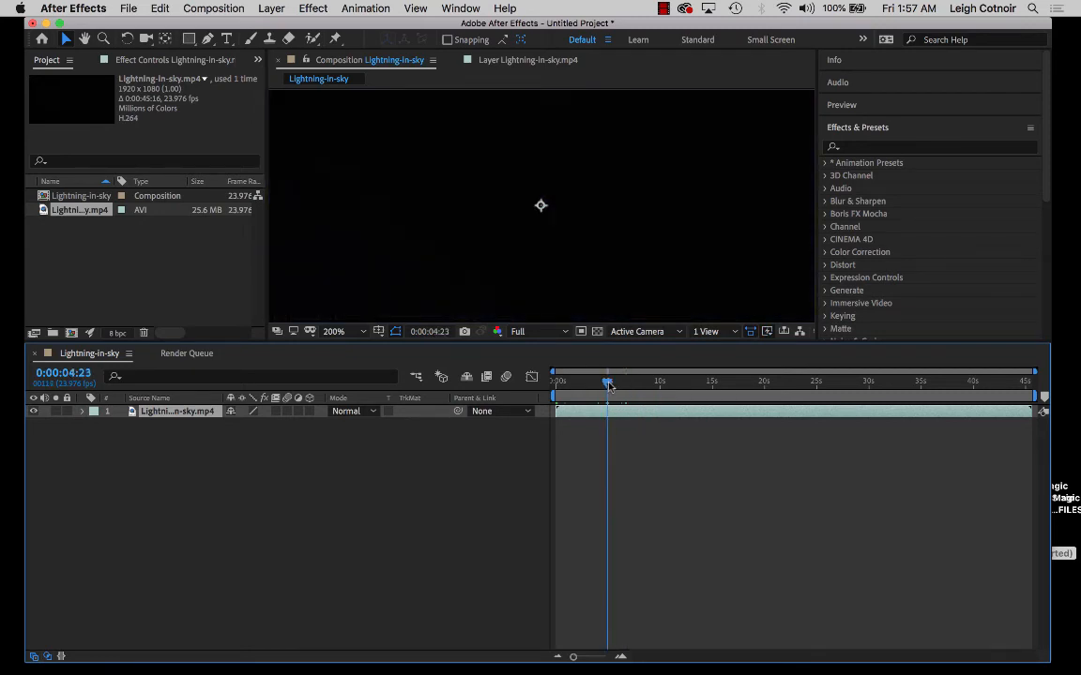
Examine different areas of the magnified lightning frame with the Hand tool, from the dark sky to the trees.
click(84, 39)
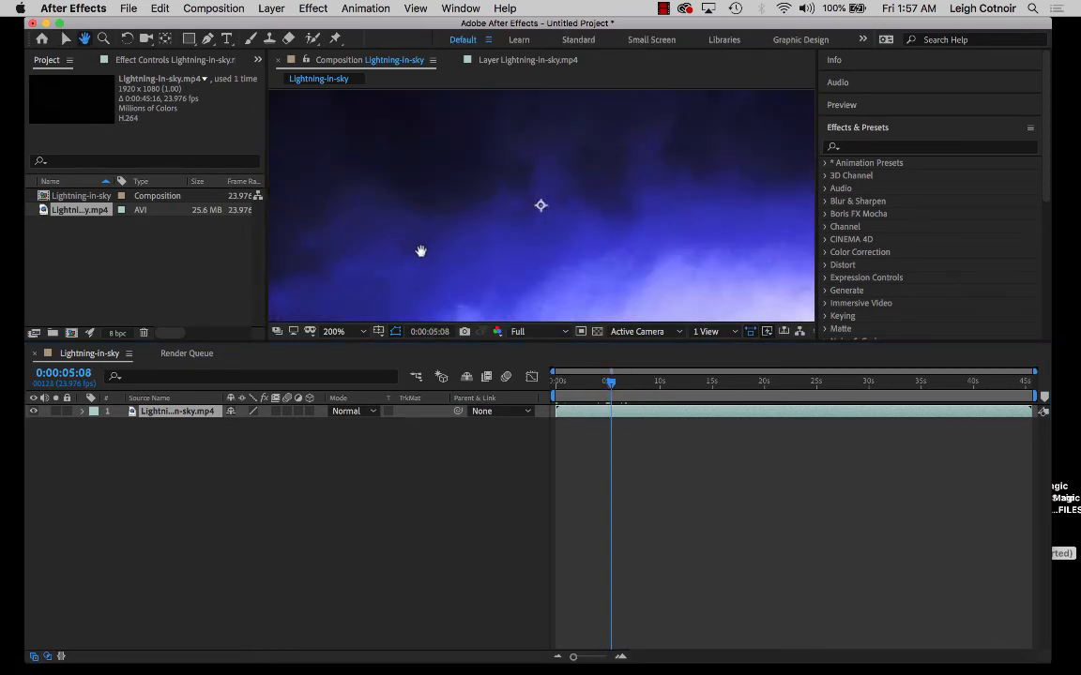
drag(419, 248, 498, 164)
drag(518, 259, 436, 93)
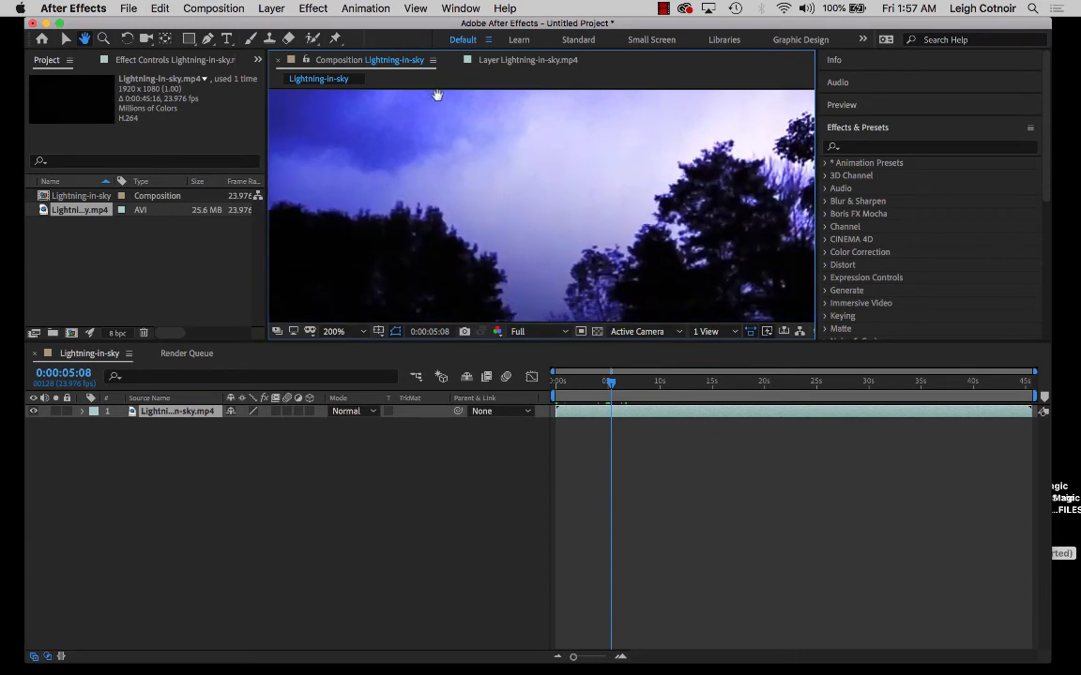
drag(402, 249, 544, 133)
drag(426, 160, 539, 265)
drag(453, 188, 501, 284)
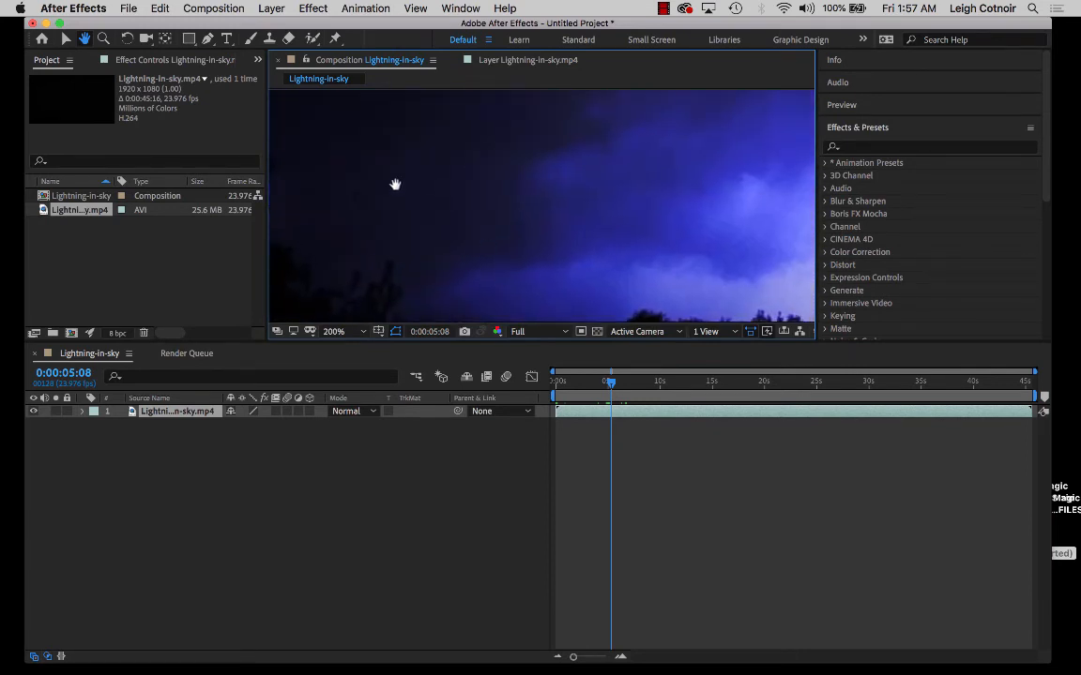
drag(396, 183, 419, 270)
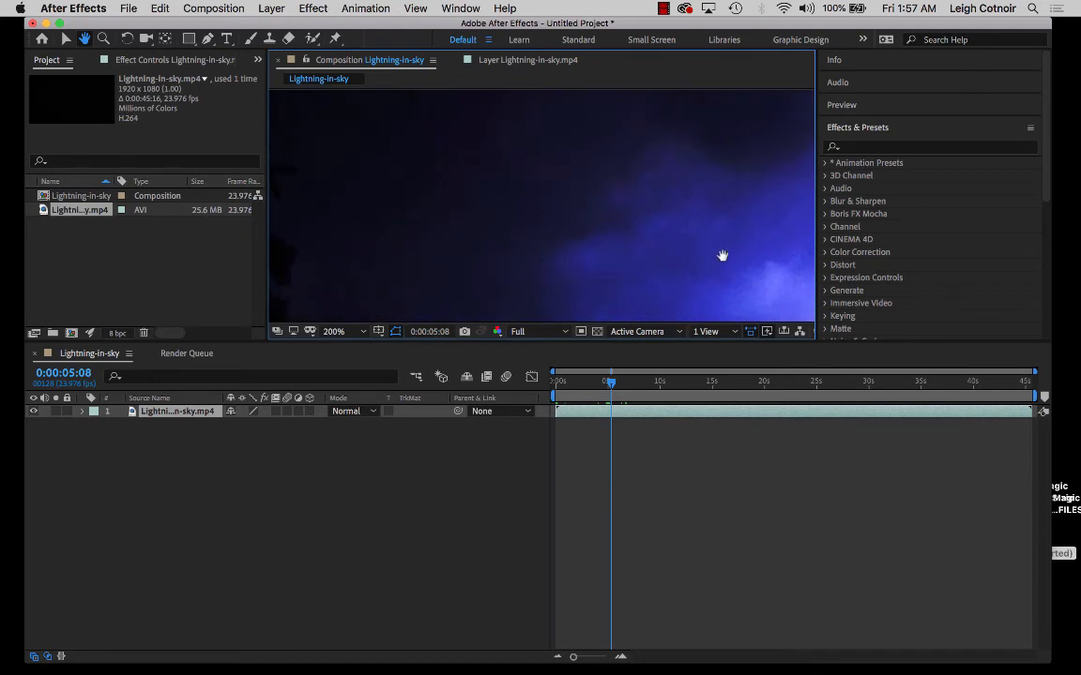
drag(721, 253, 325, 174)
drag(458, 213, 327, 152)
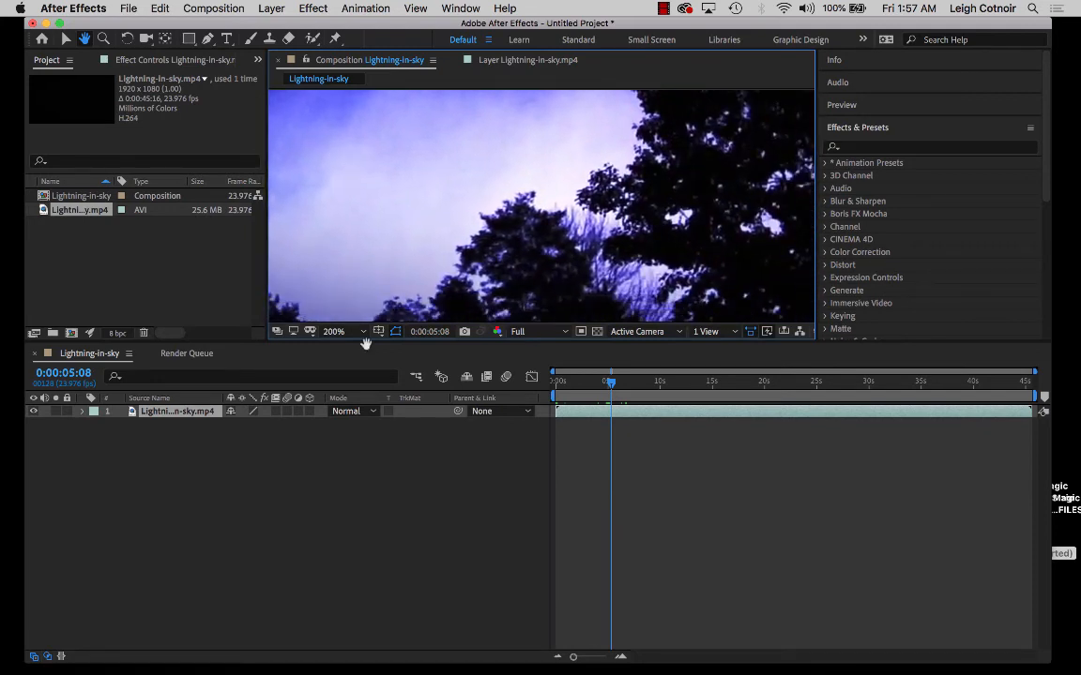
Try 50% and 100% magnification for the composition view and set it to Fit.
click(365, 333)
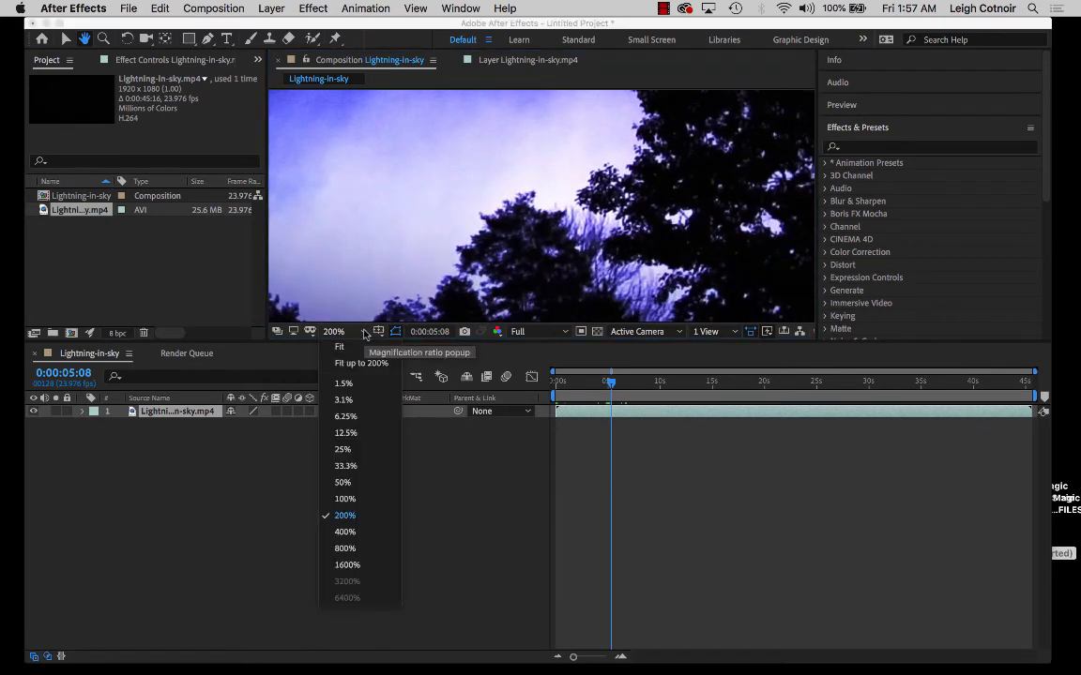
click(343, 482)
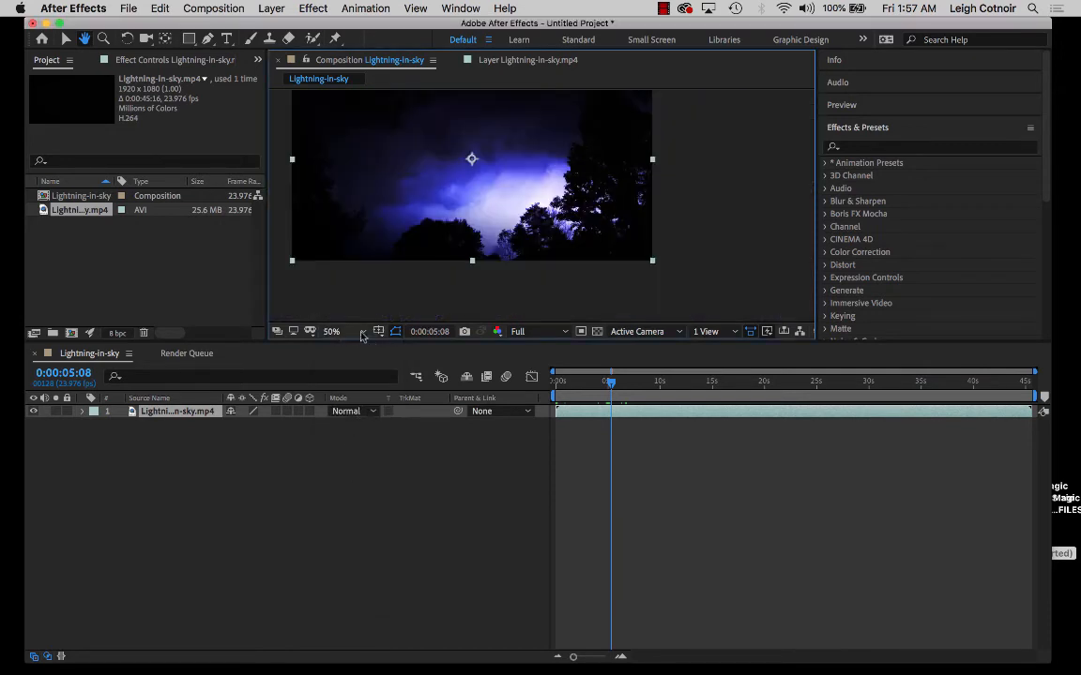
click(362, 332)
click(345, 499)
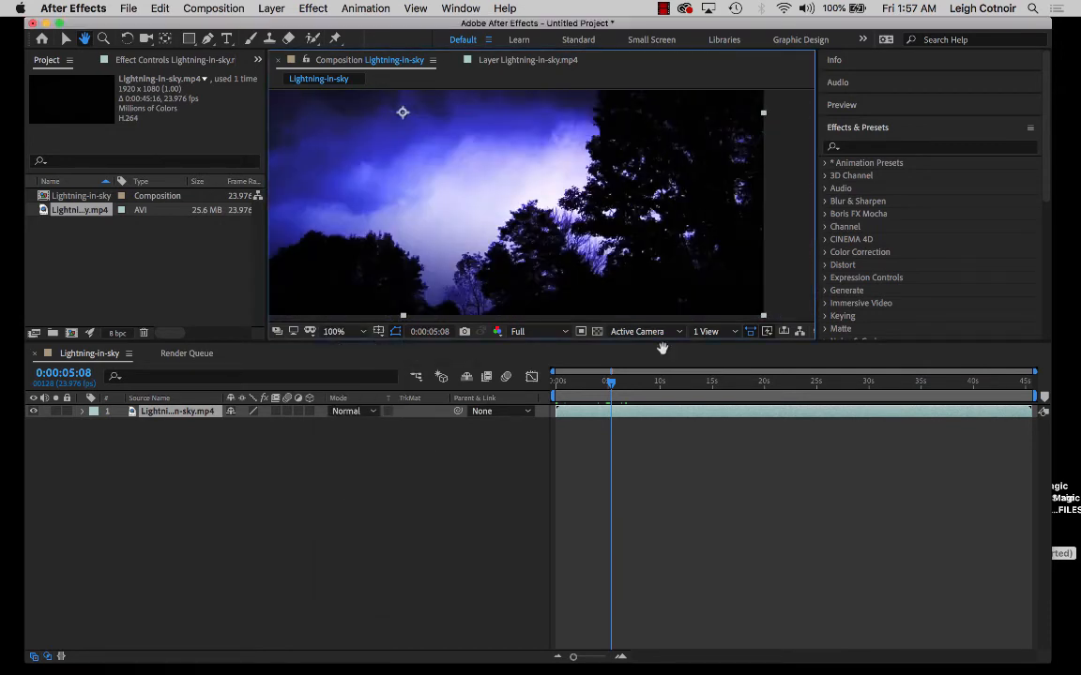
click(337, 333)
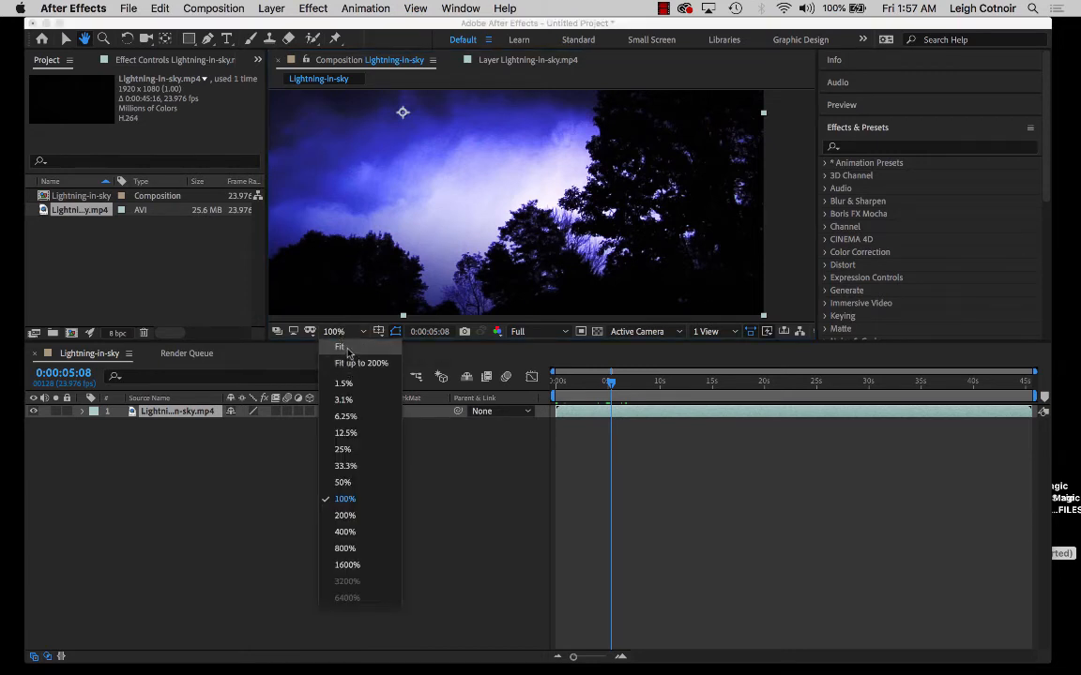
click(346, 348)
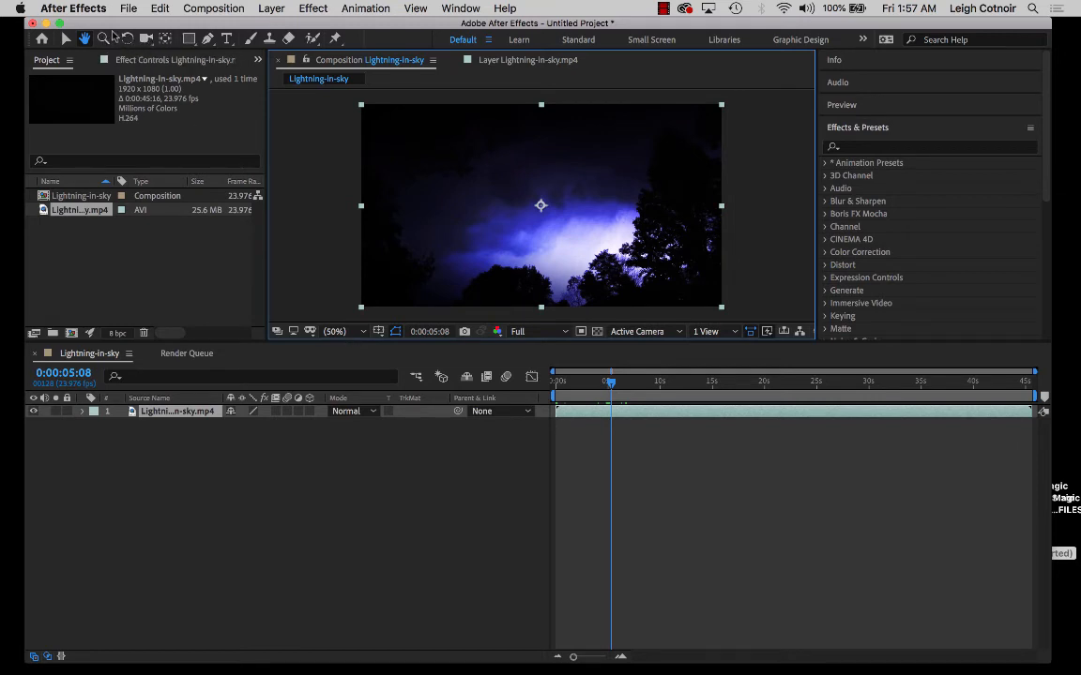
Look through the available shape tools and make the Rectangle Tool active.
click(189, 39)
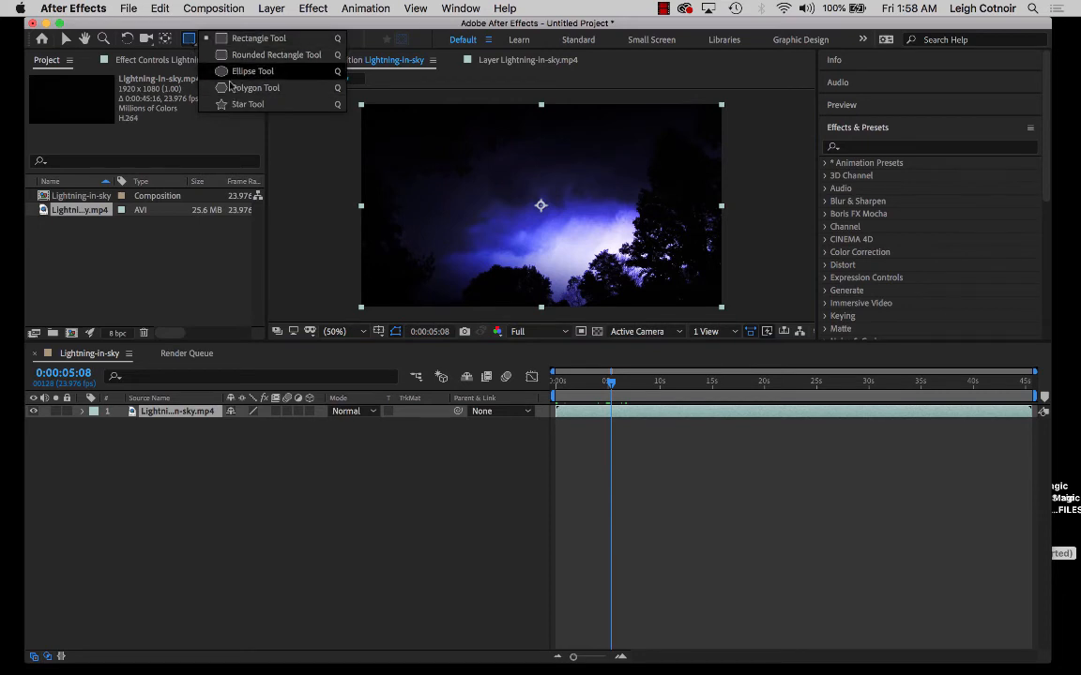
click(190, 41)
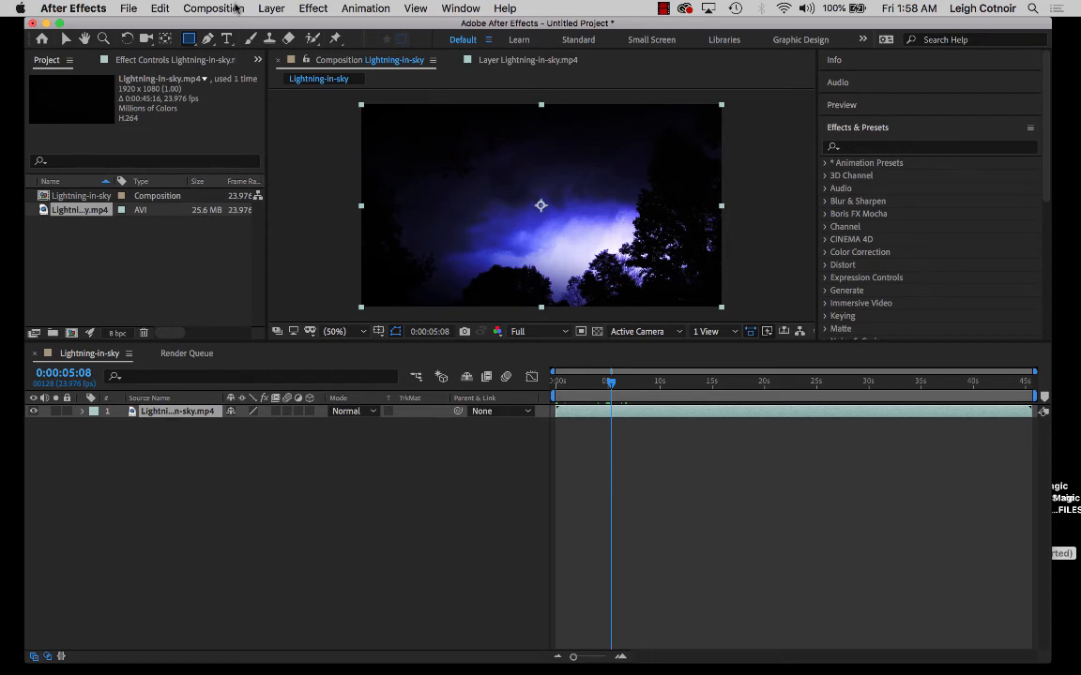
Set the Lightning-in-sky composition's background color to black, hex 000000, in the Composition Settings.
click(214, 8)
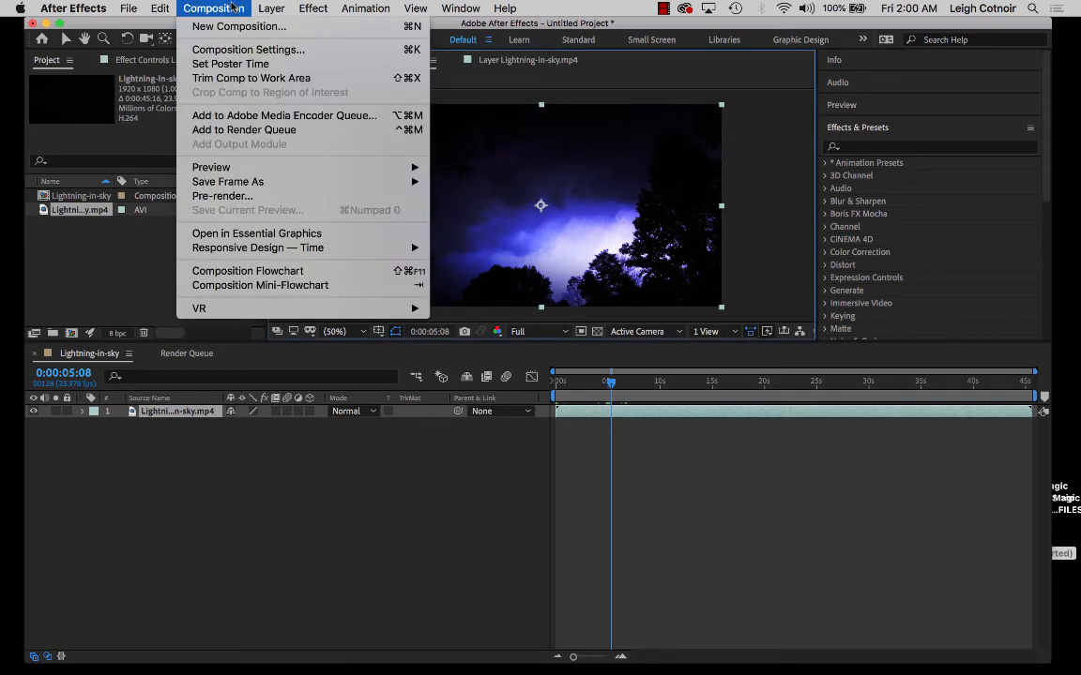
click(236, 49)
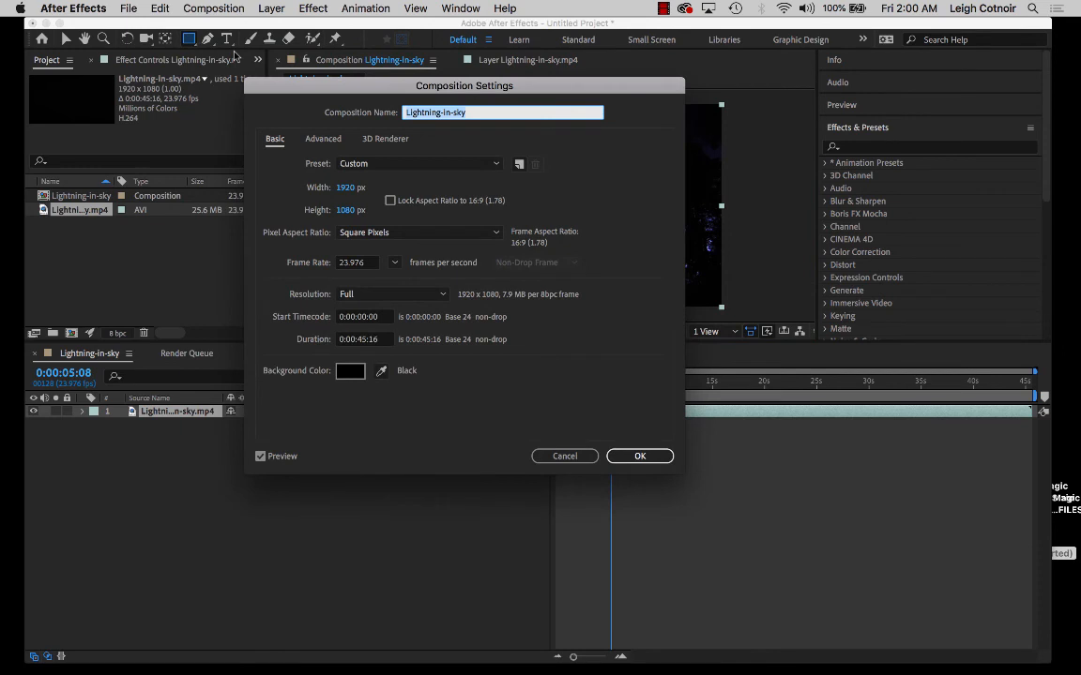
click(350, 372)
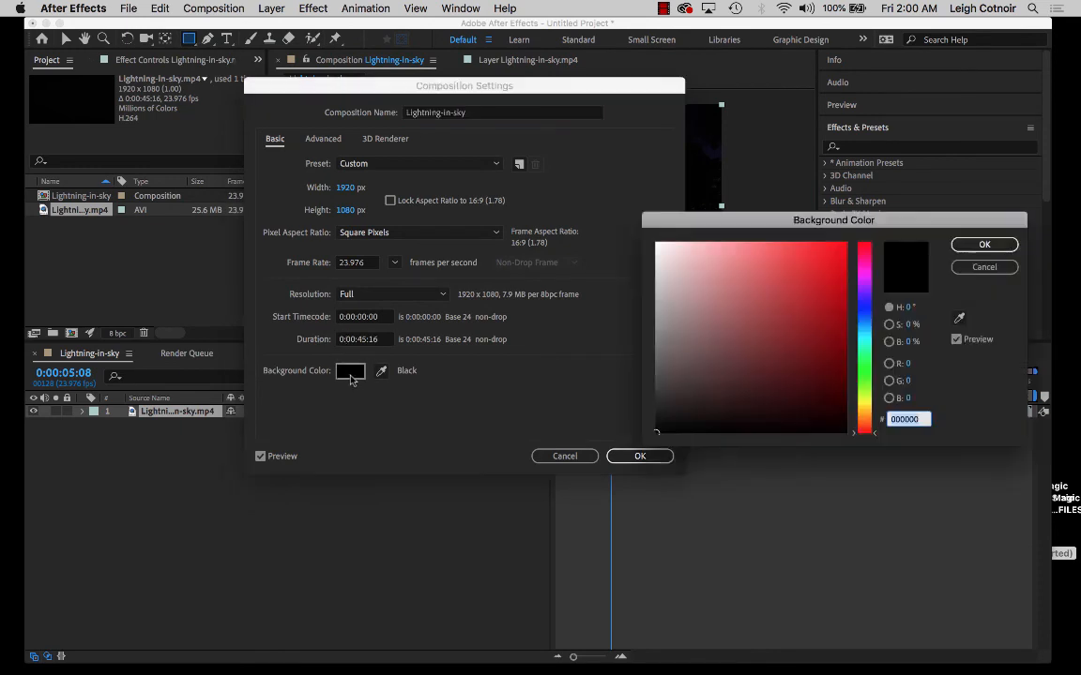
click(658, 434)
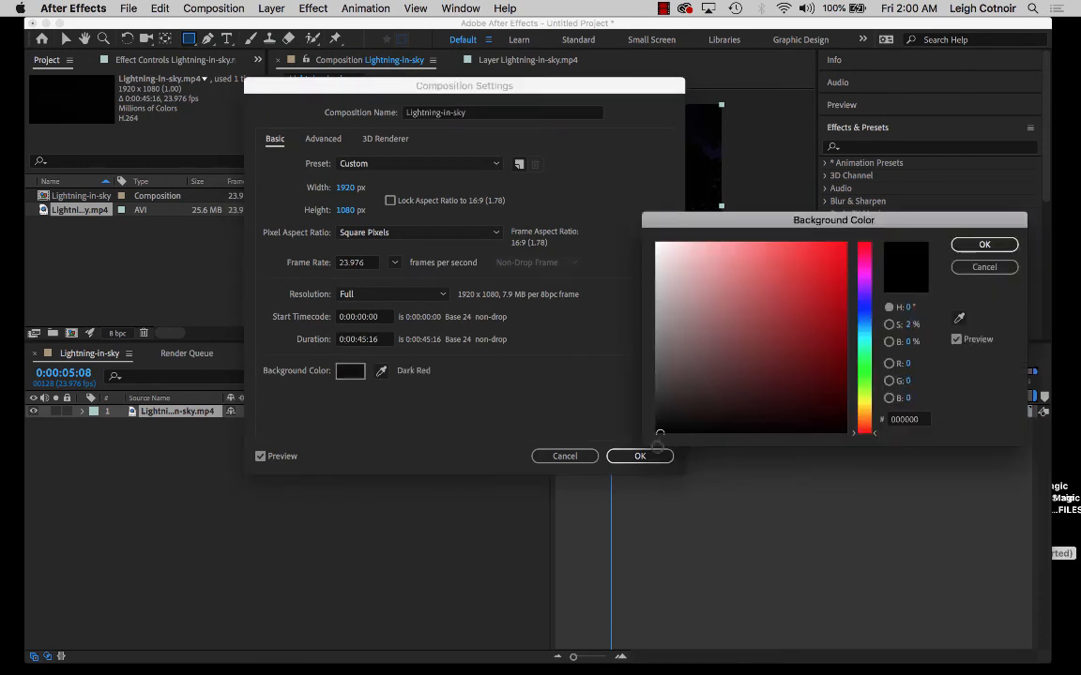
drag(658, 433, 655, 432)
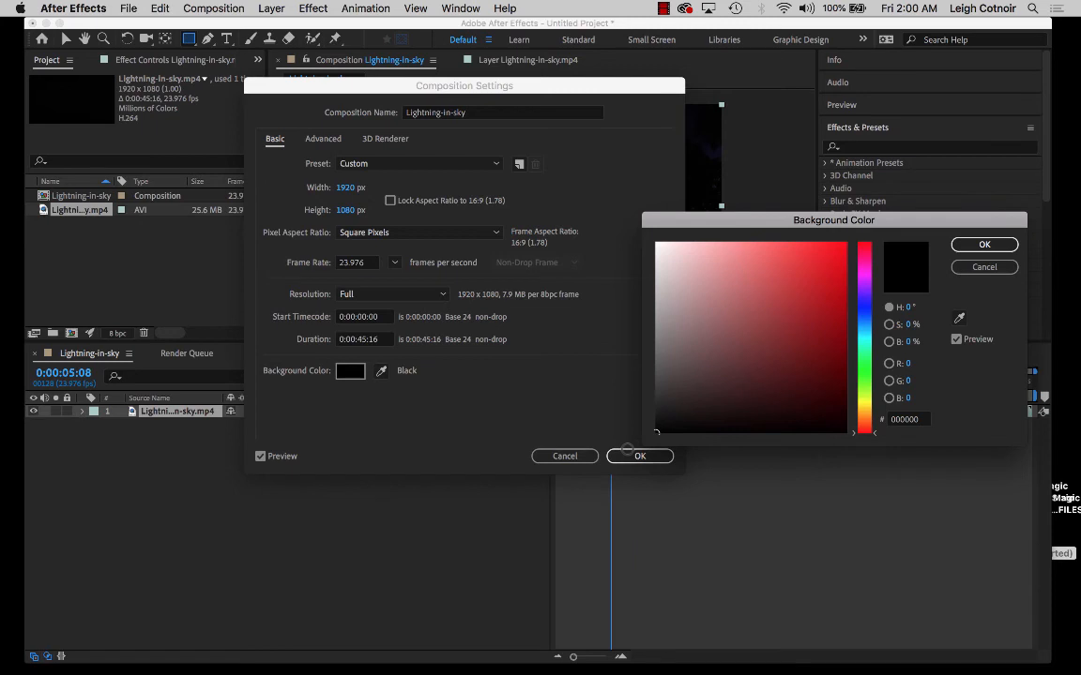
click(896, 420)
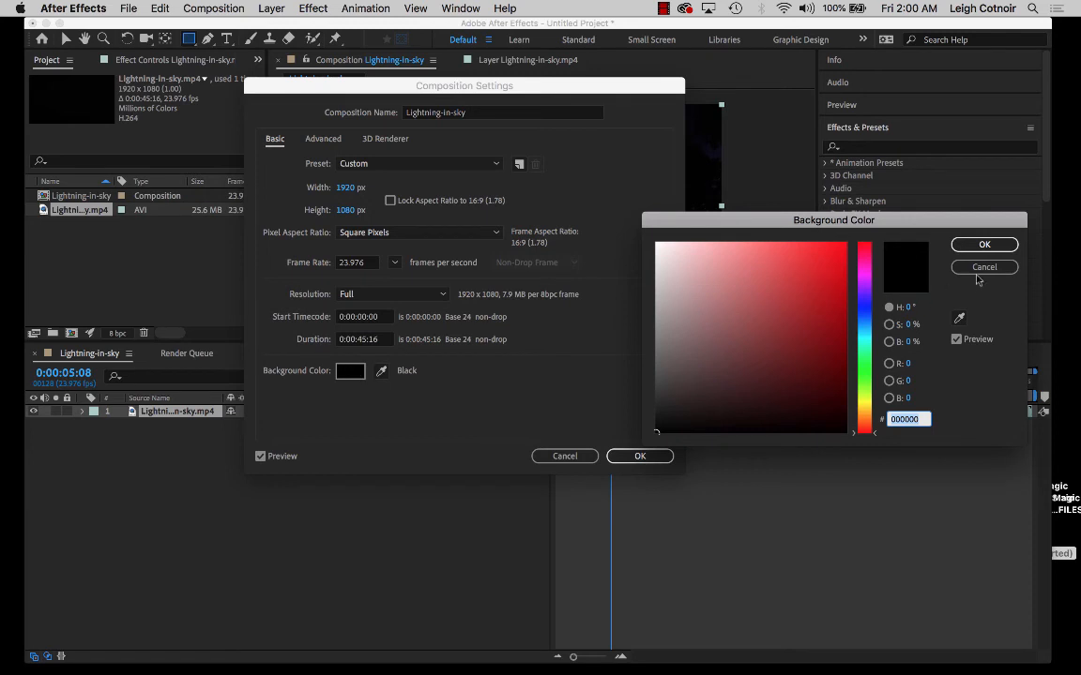
click(983, 245)
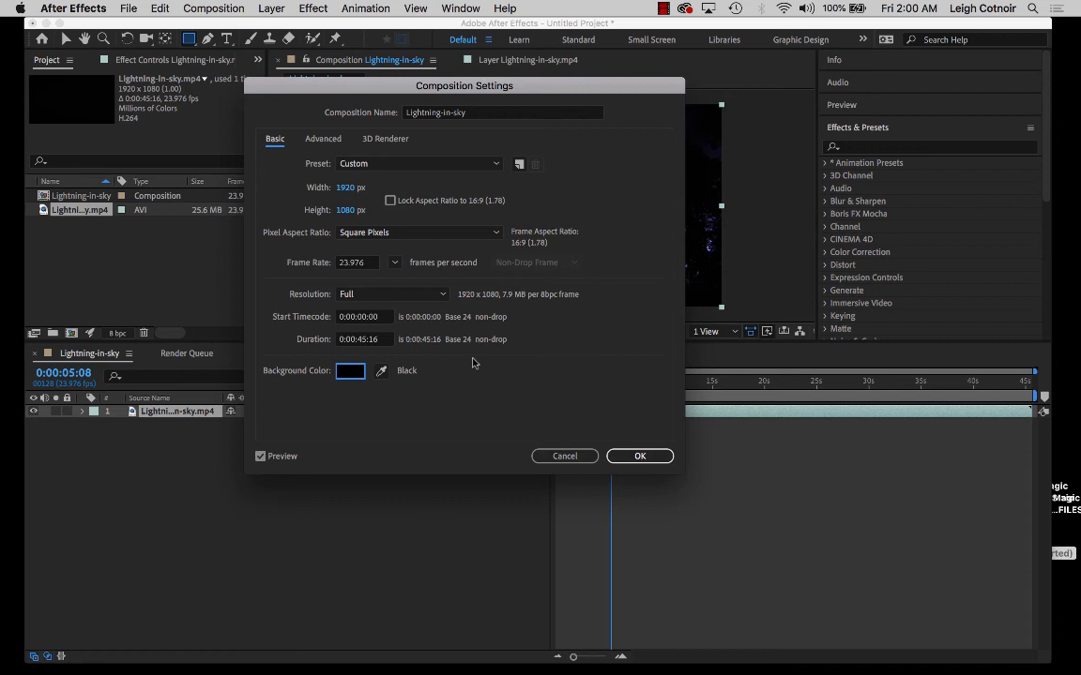
Rename the Lightning-in-sky composition as Movie Indent and apply the composition settings.
click(545, 463)
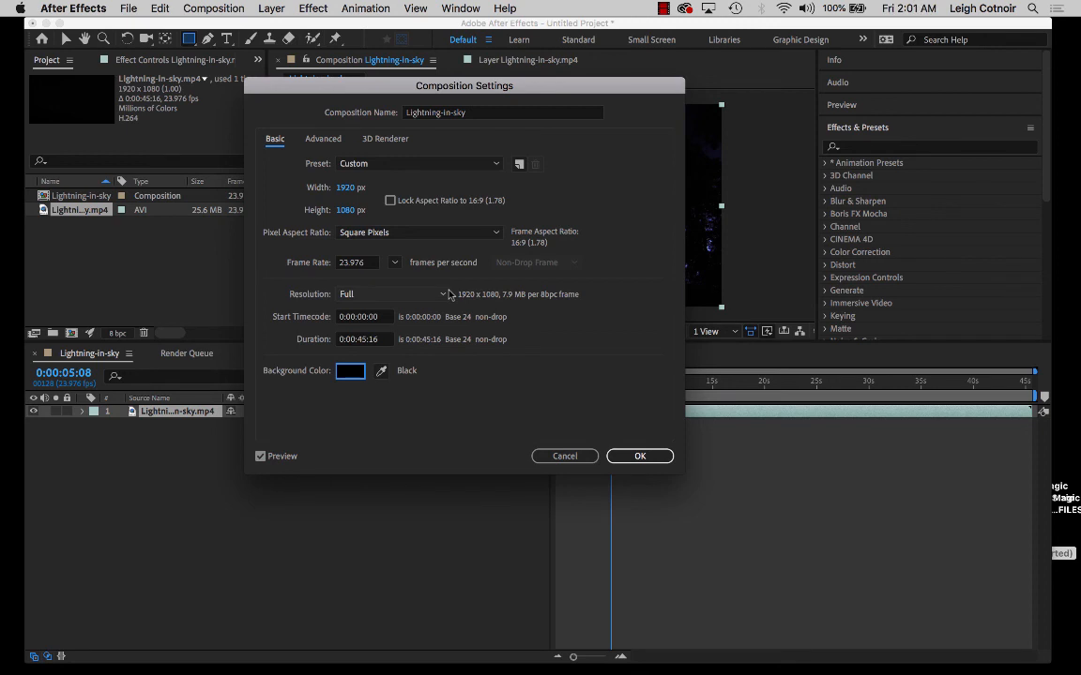
click(471, 111)
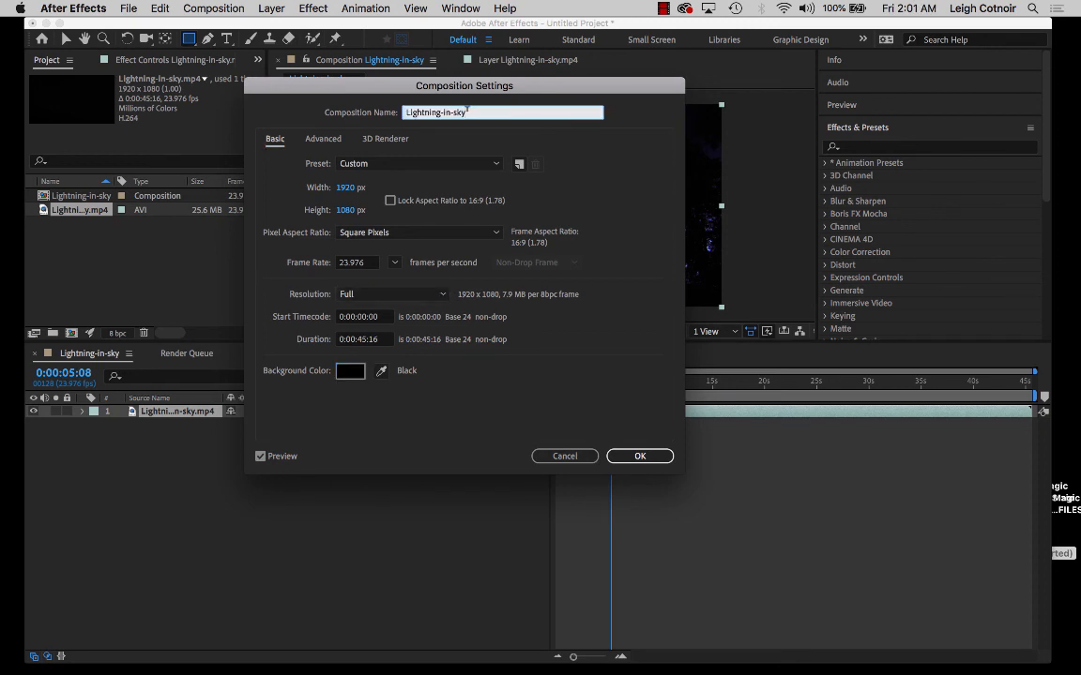
key(super+a)
text(indent)
click(406, 111)
text(Movie)
click(629, 458)
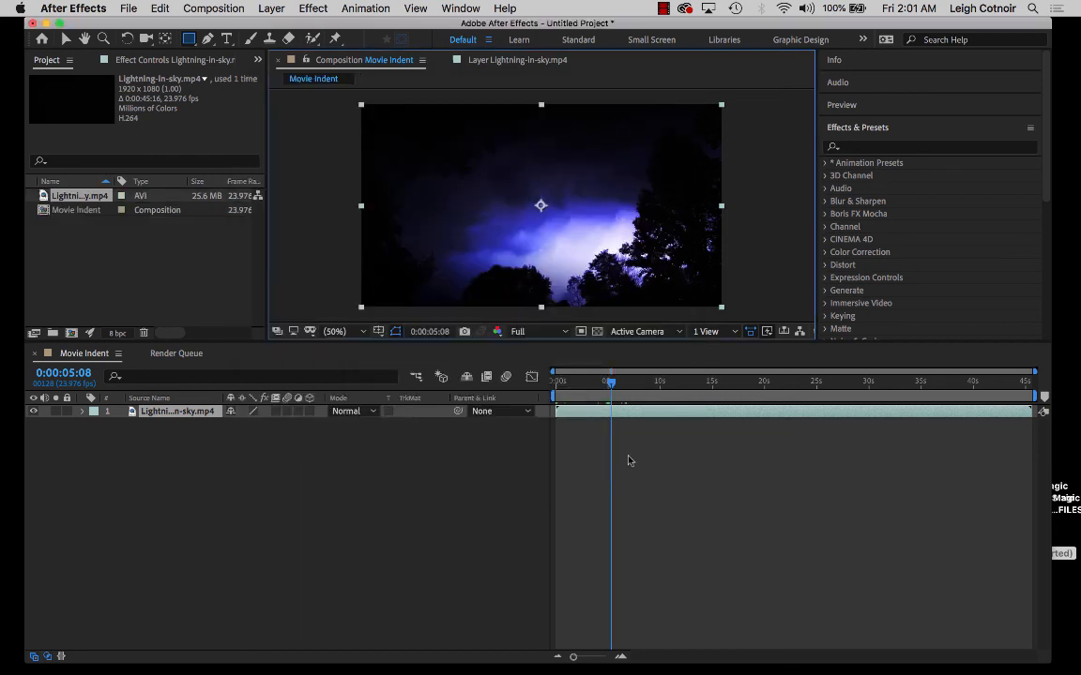
Compare the Movie Indent composition with the Lightning-in-sky.mp4 footage in the project and its layer in the timeline.
click(59, 212)
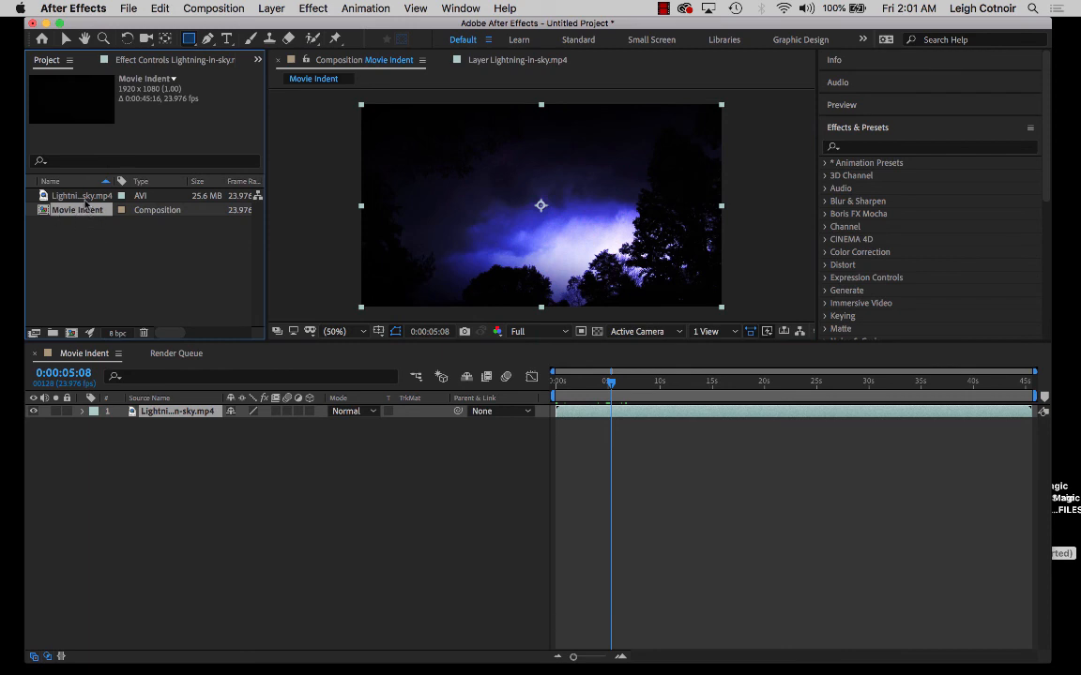
click(84, 198)
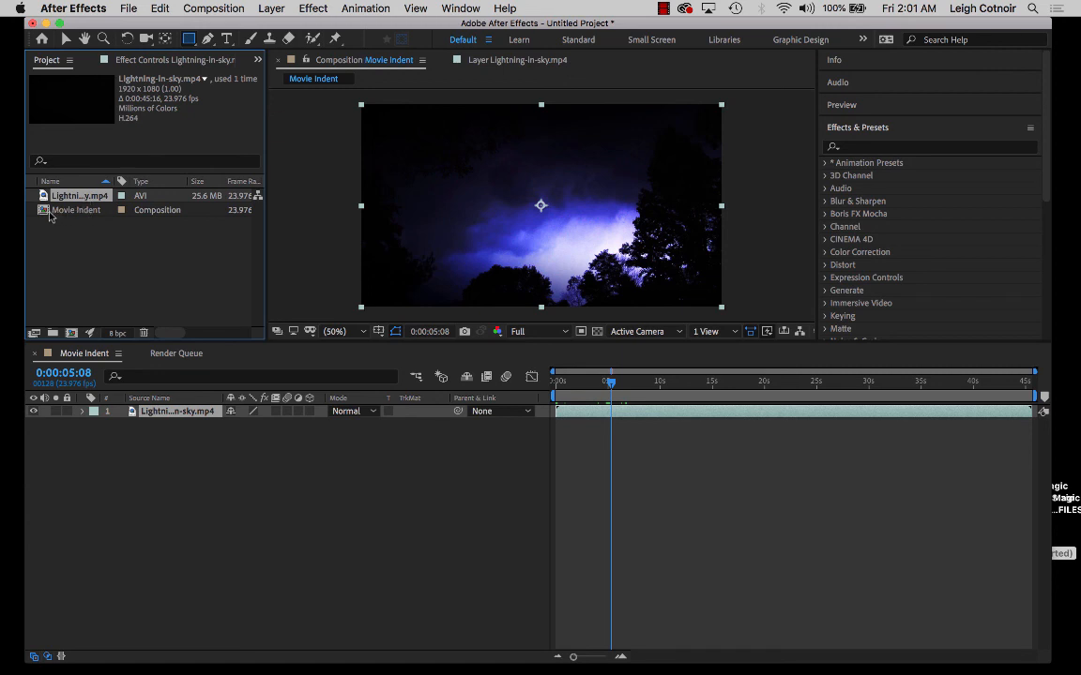
click(132, 415)
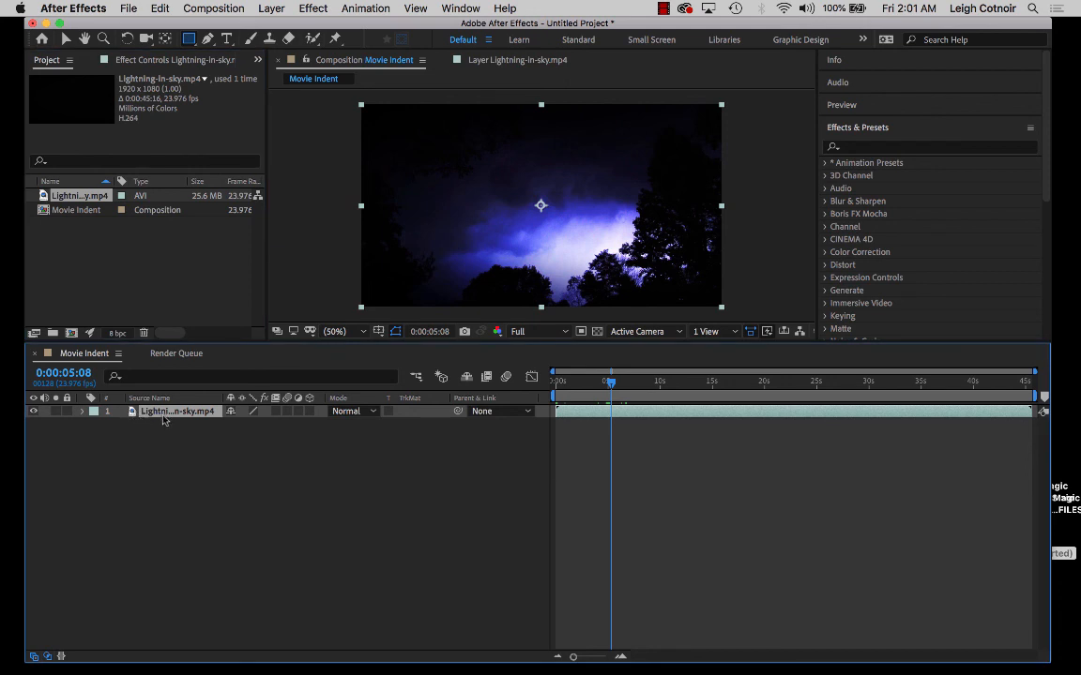
click(45, 180)
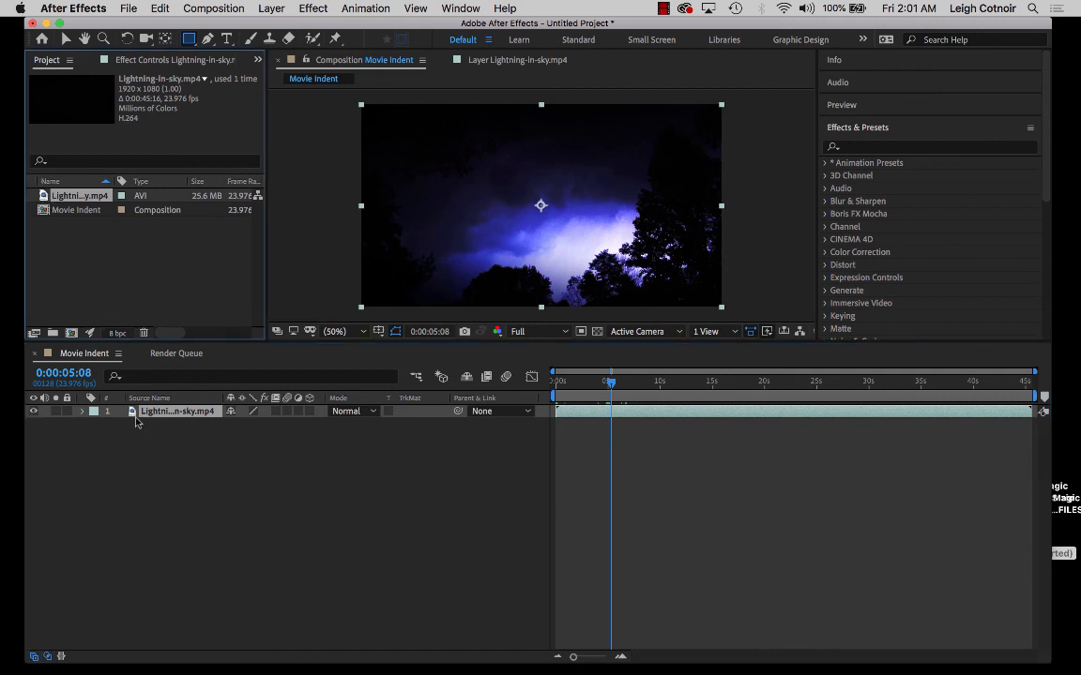
click(45, 211)
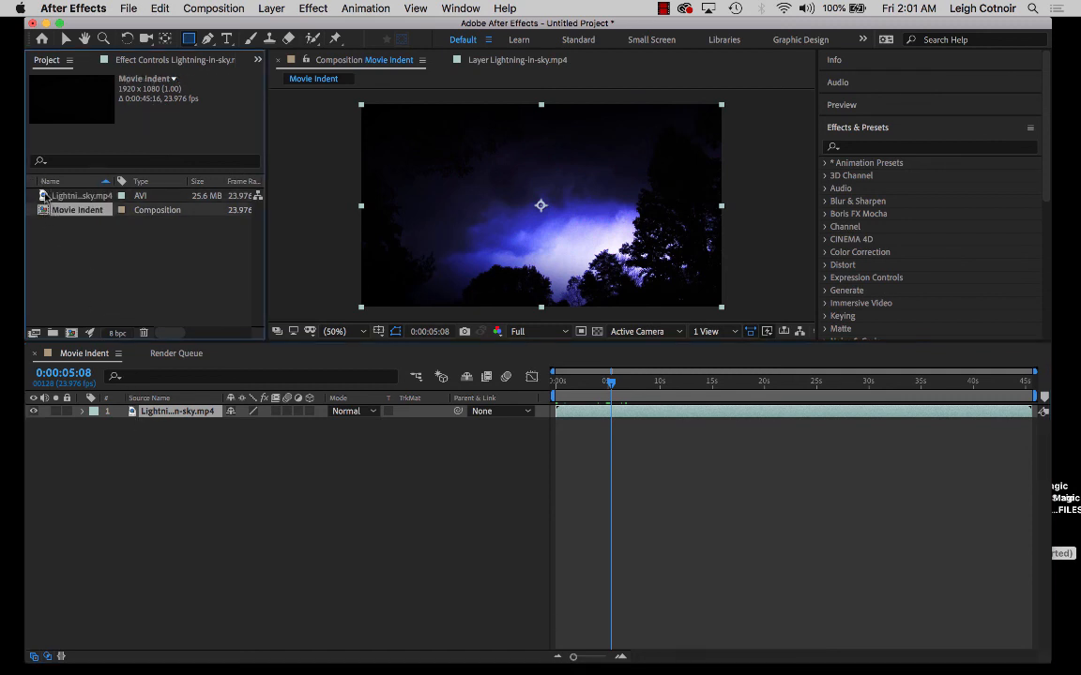